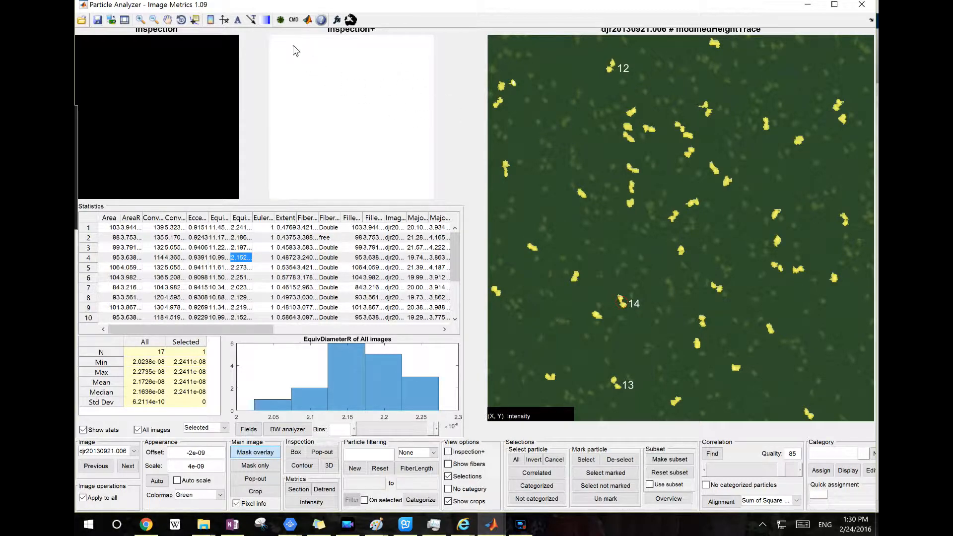
In the Particle Analyzer startup preferences, disable the boxed area option and enable visualizing only the masked particle area in overview and alignment.
left_click(280, 19)
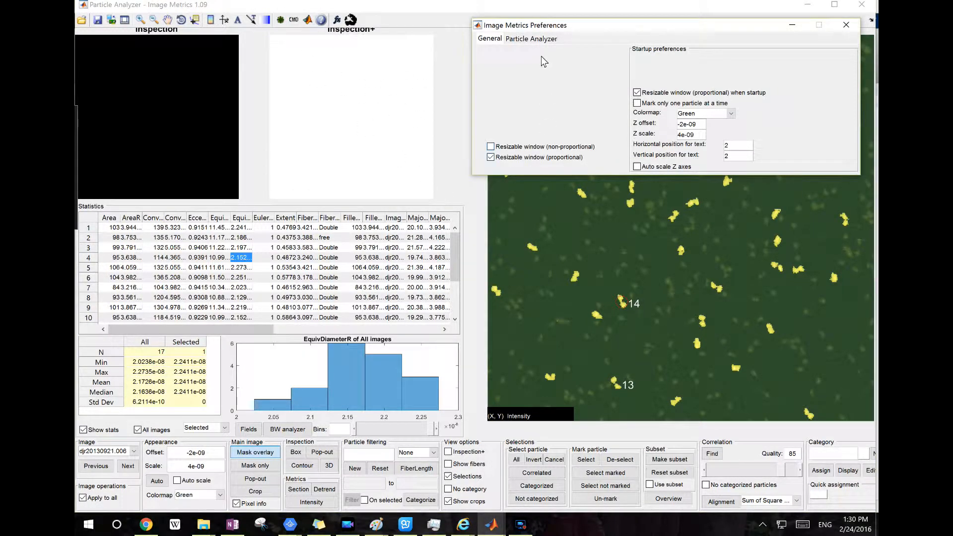
left_click_drag(551, 25, 459, 124)
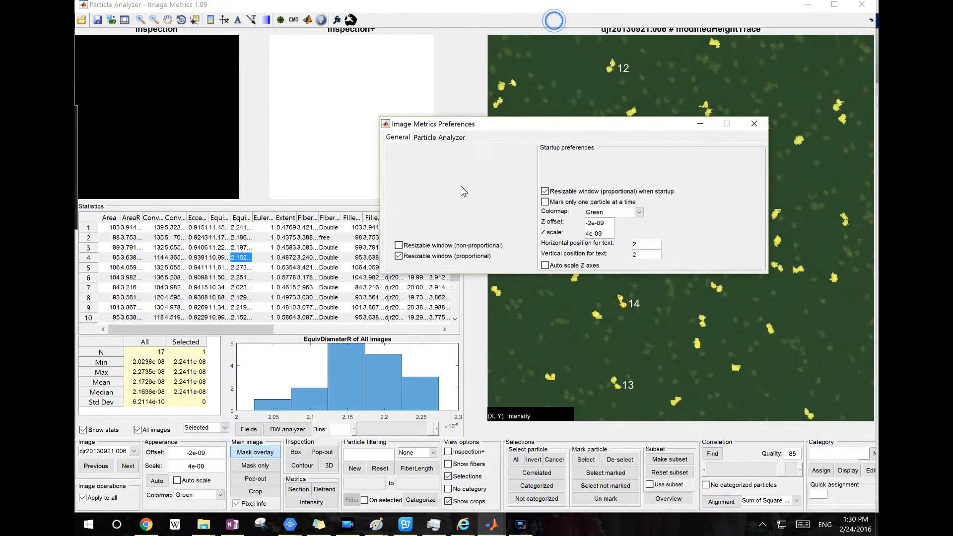
left_click(439, 137)
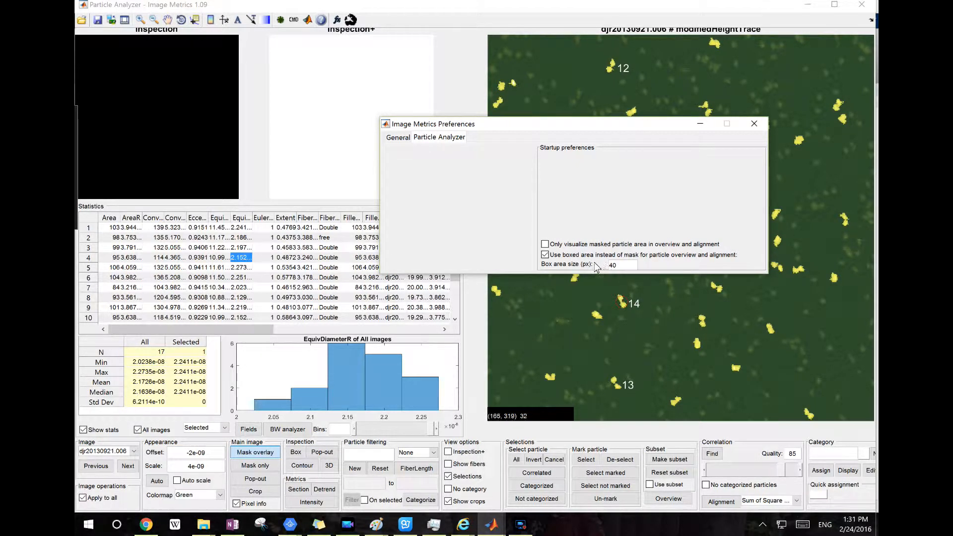
left_click(568, 257)
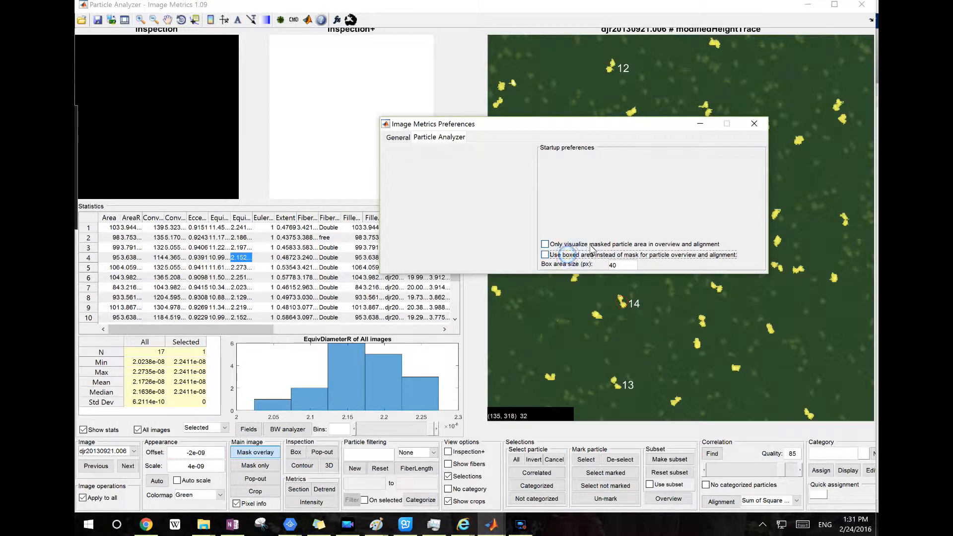
left_click(581, 244)
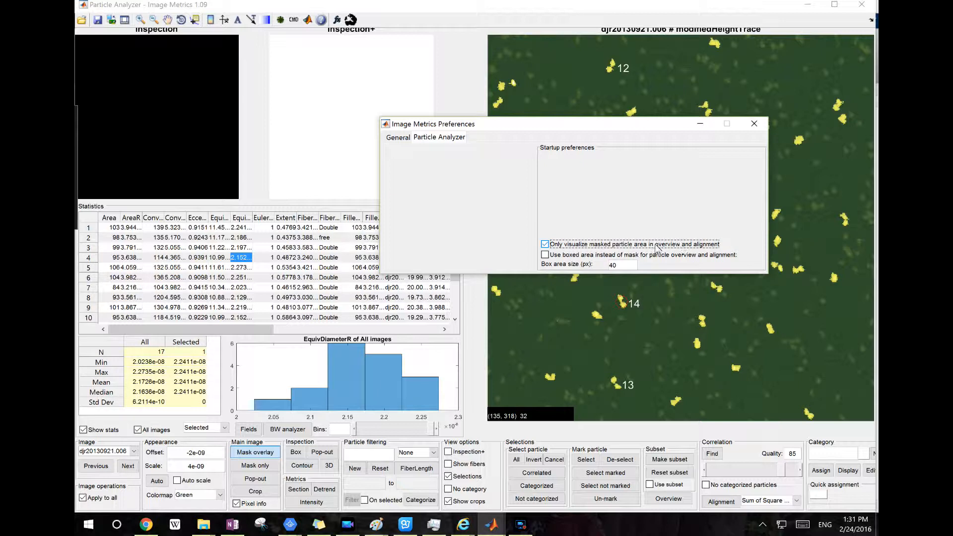
left_click(626, 239)
left_click_drag(642, 130, 610, 130)
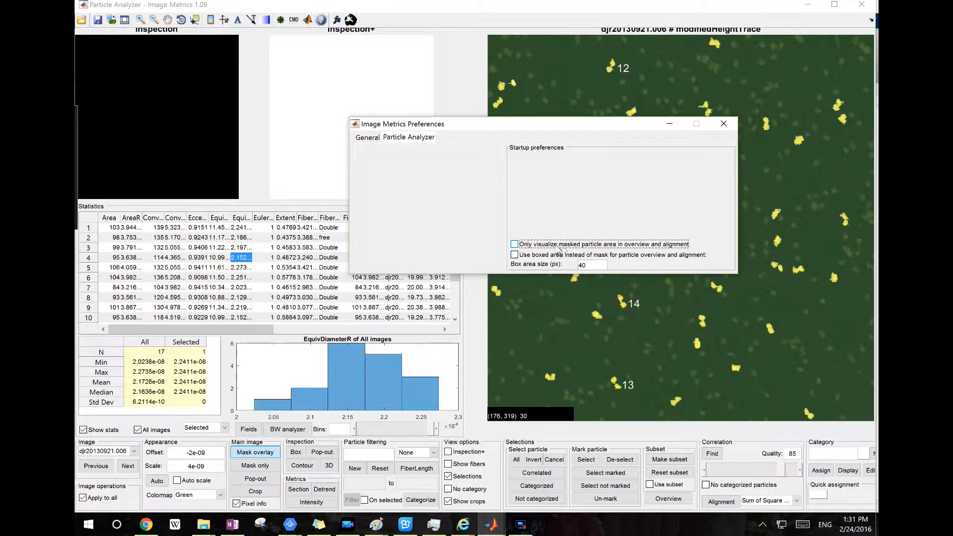
left_click(588, 245)
left_click_drag(626, 125, 646, 213)
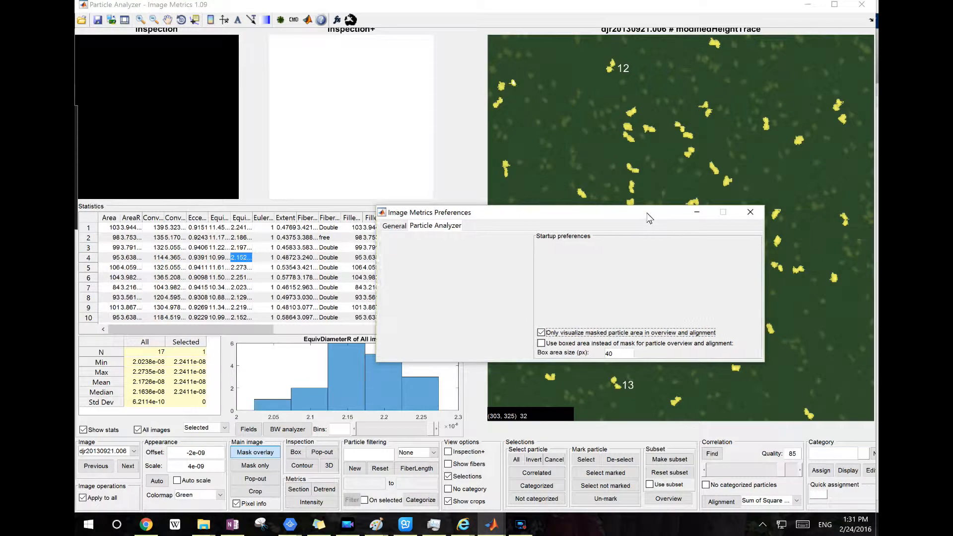
left_click(695, 214)
Run the particle alignment to generate the overview of aligned particles with their correlation quality scores.
left_click(721, 502)
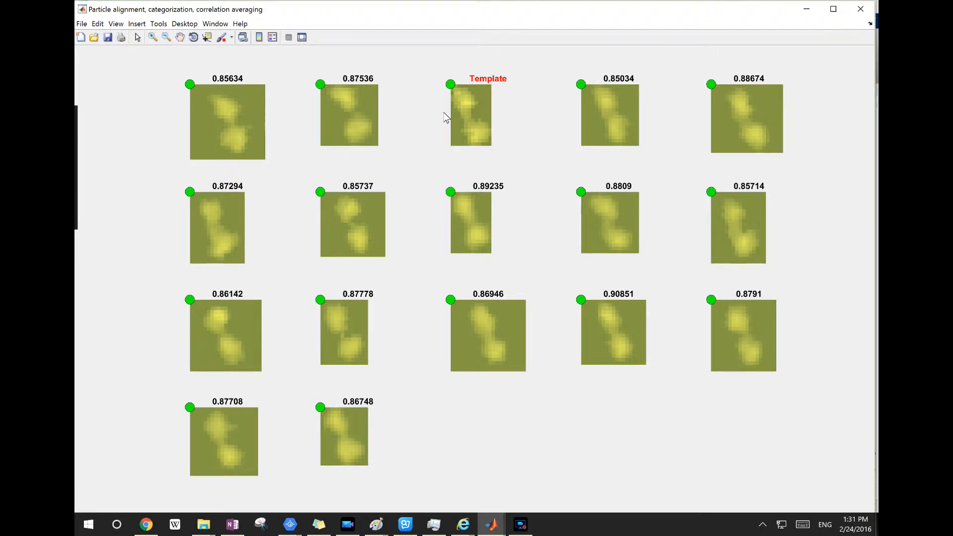
left_click(520, 524)
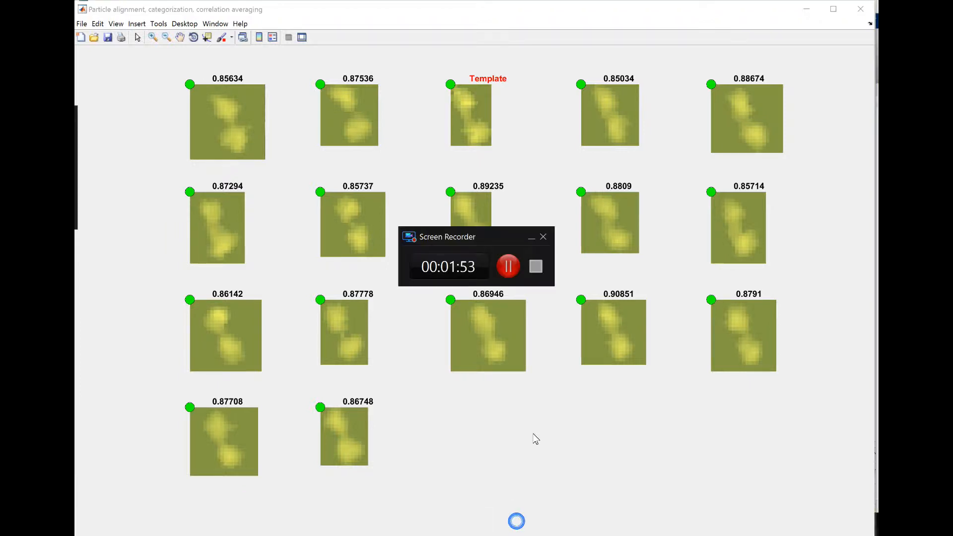
left_click(529, 237)
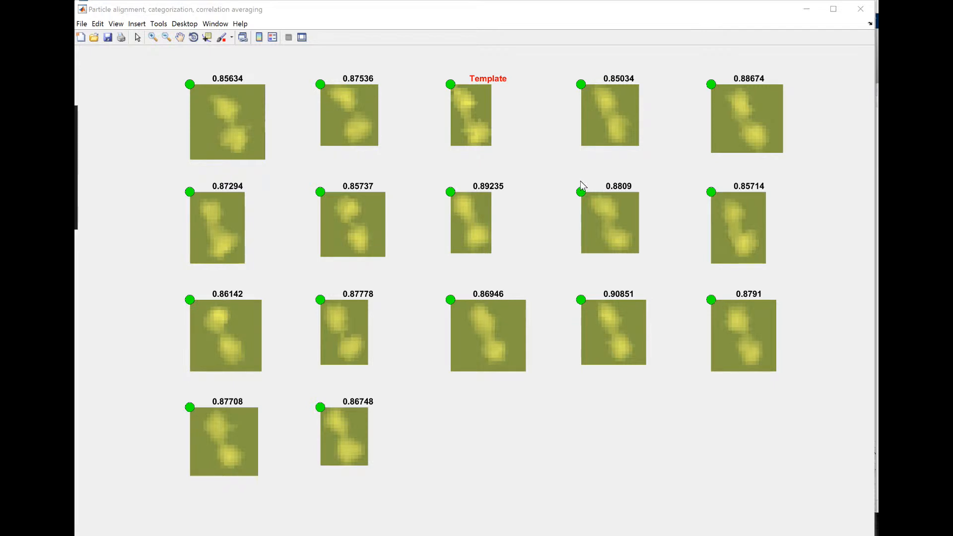
Examine the selection, category assignment, removal, template and averaging options available for the individual aligned particles.
right_click(472, 210)
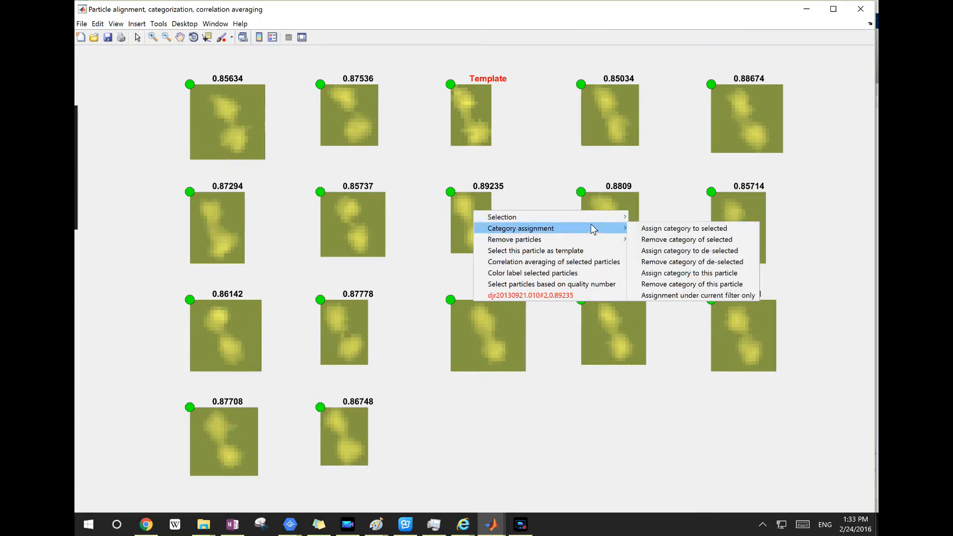
mouse_move(574, 216)
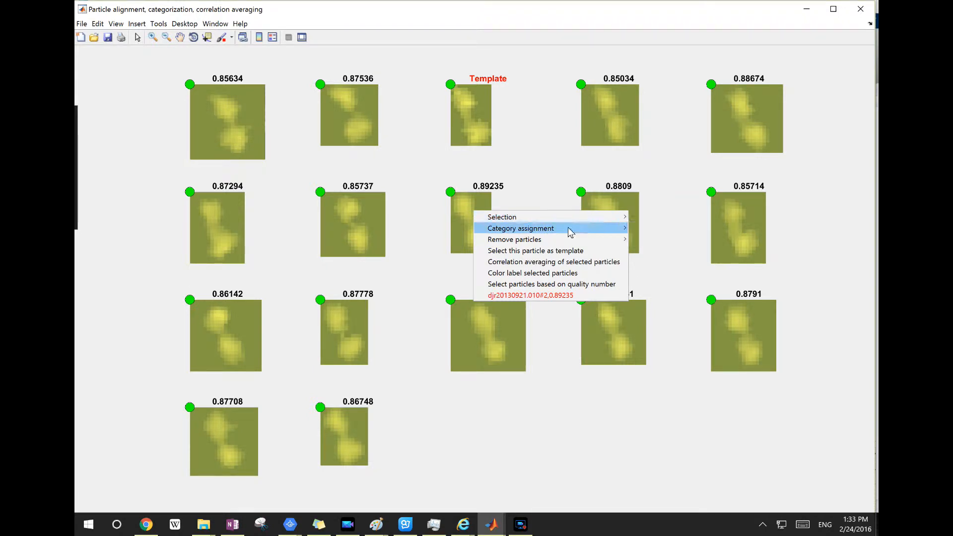
mouse_move(566, 243)
mouse_move(537, 233)
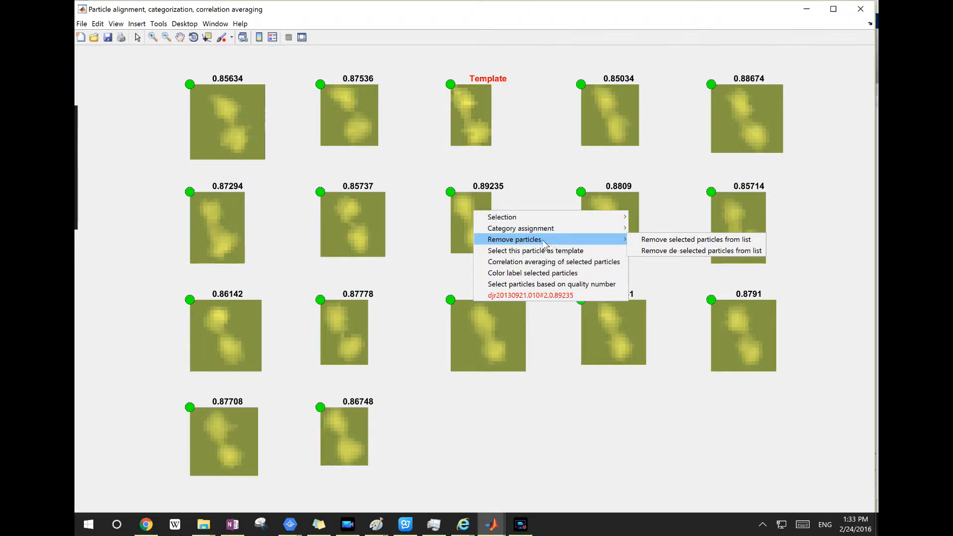
left_click(541, 189)
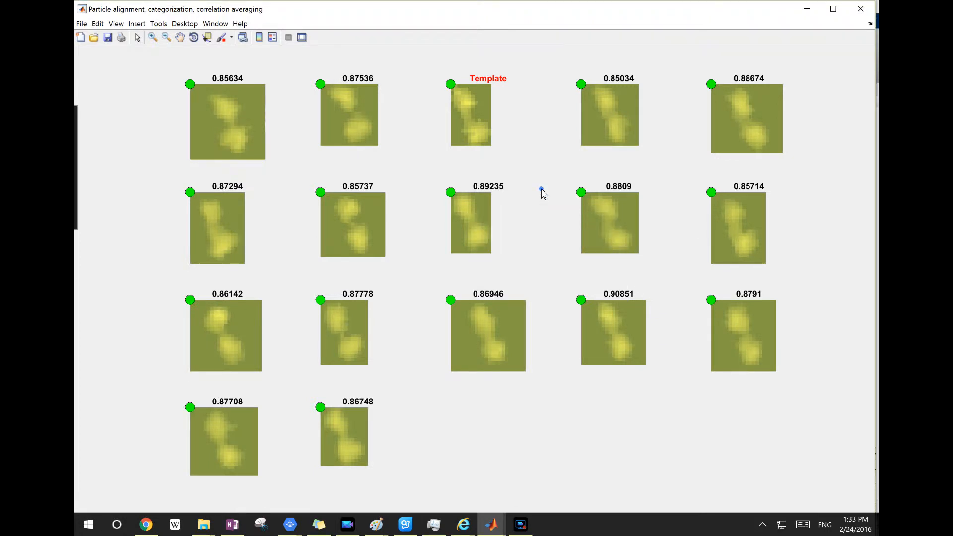
right_click(496, 329)
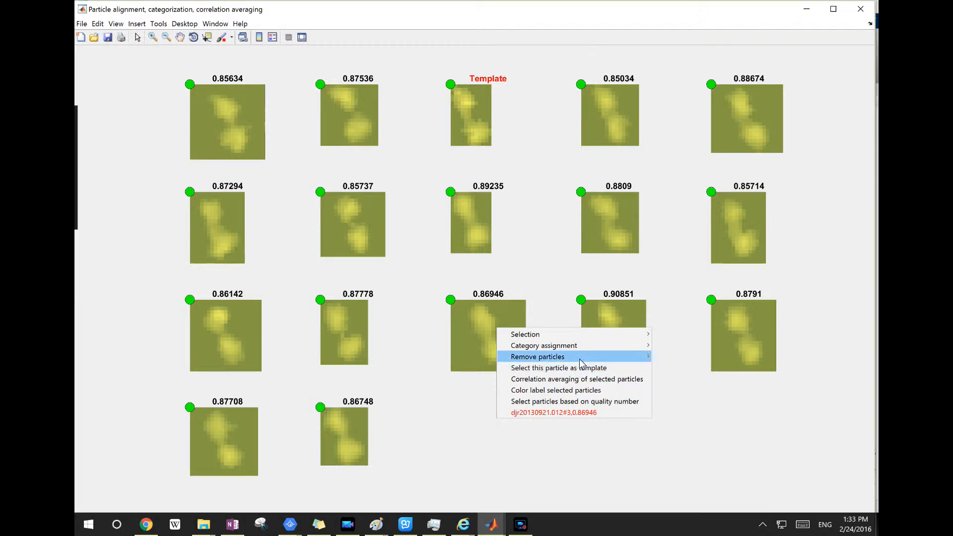
left_click(543, 286)
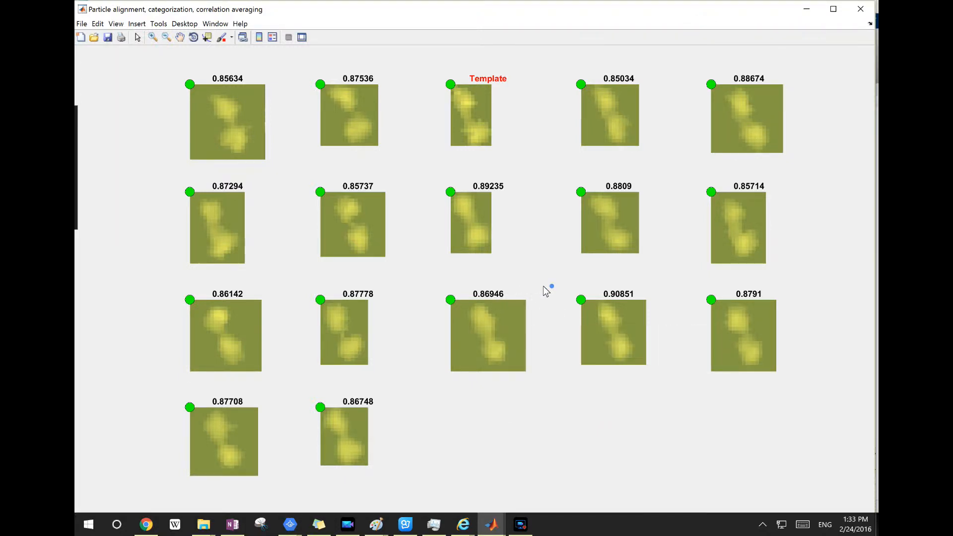
right_click(486, 328)
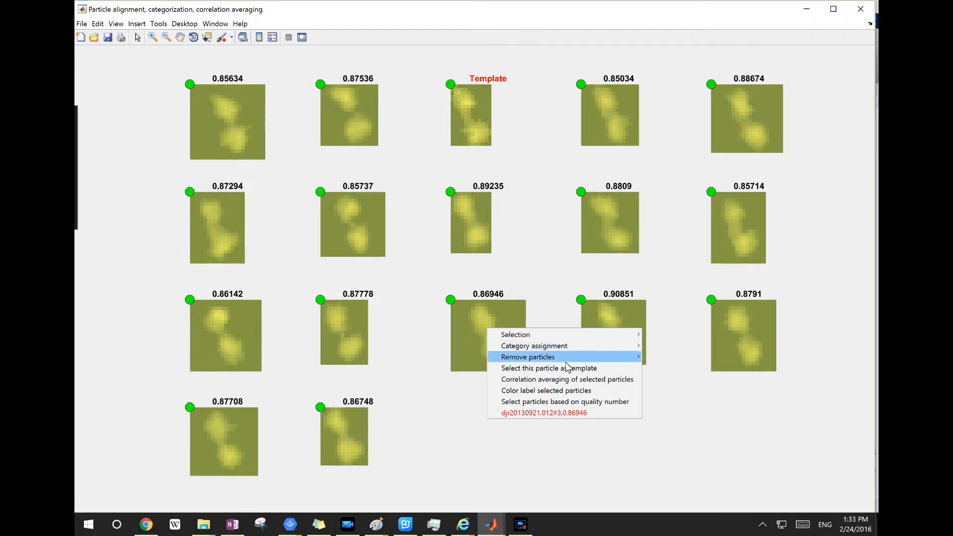
mouse_move(576, 358)
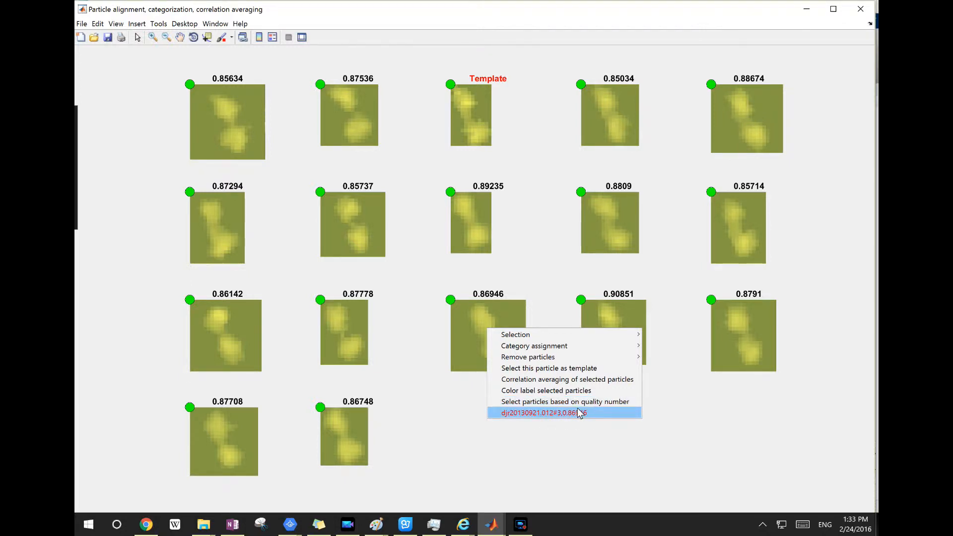
left_click(545, 291)
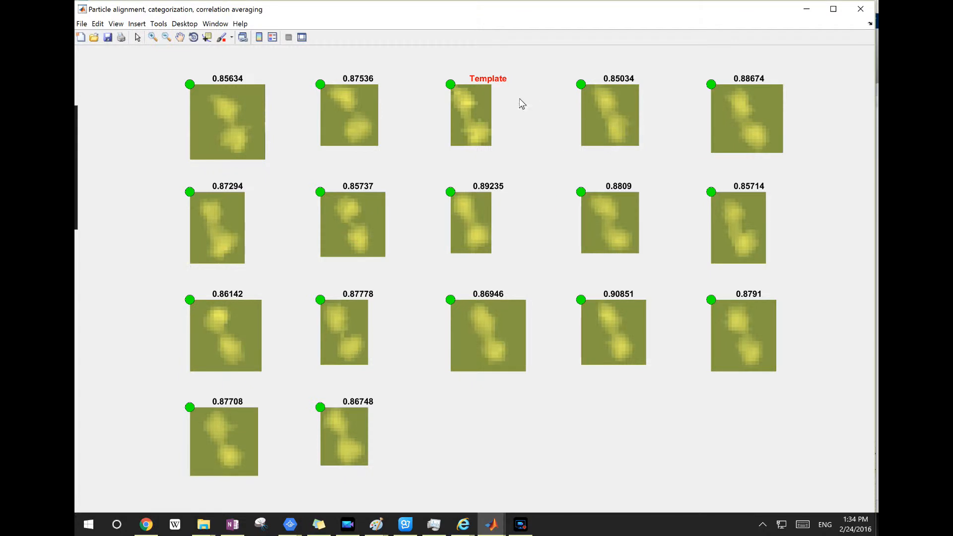
right_click(475, 226)
mouse_move(568, 257)
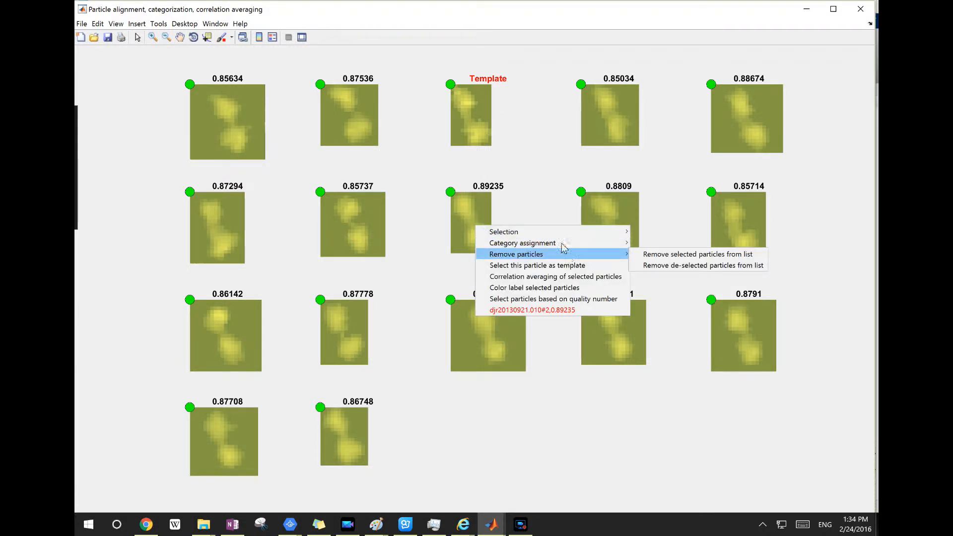
left_click(410, 294)
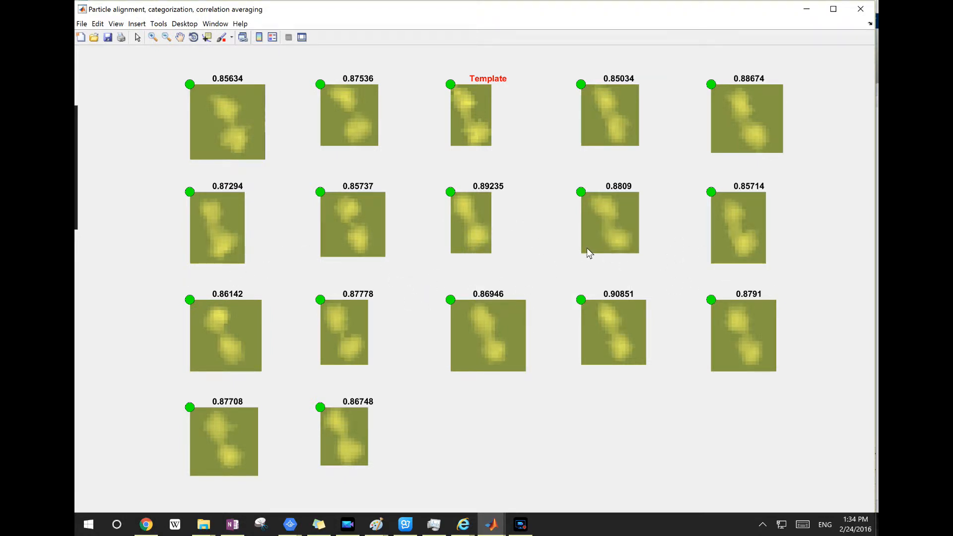
Leave only the 0.87294 particle de-selected among the aligned particles and remove de-selected particles from the list.
left_click(225, 227)
left_click(361, 233)
left_click(464, 226)
left_click(476, 320)
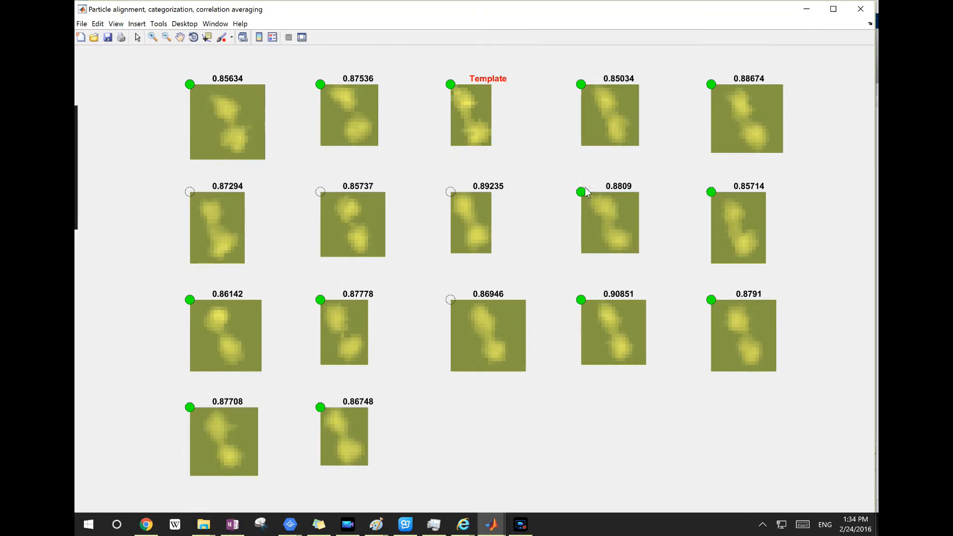
left_click(469, 321)
left_click(469, 210)
left_click(358, 220)
right_click(358, 226)
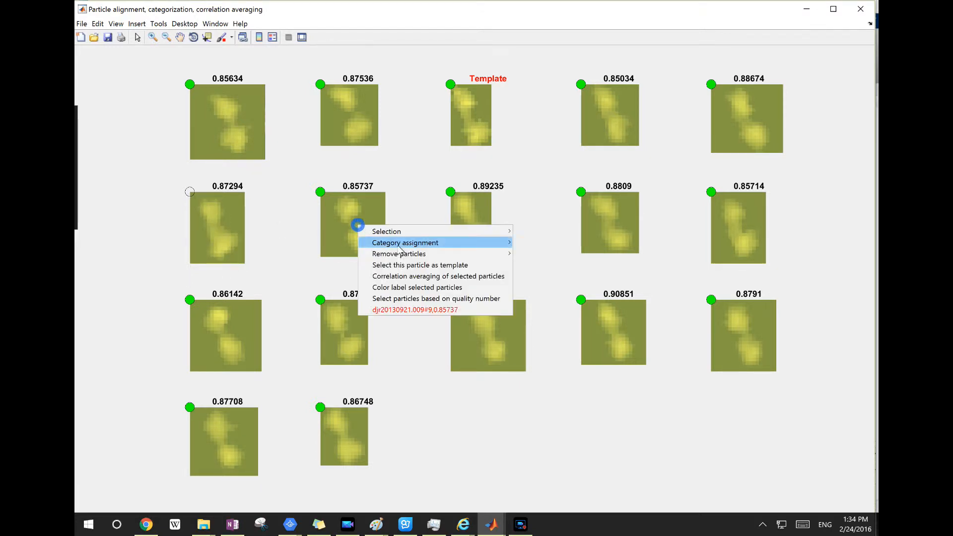
mouse_move(471, 253)
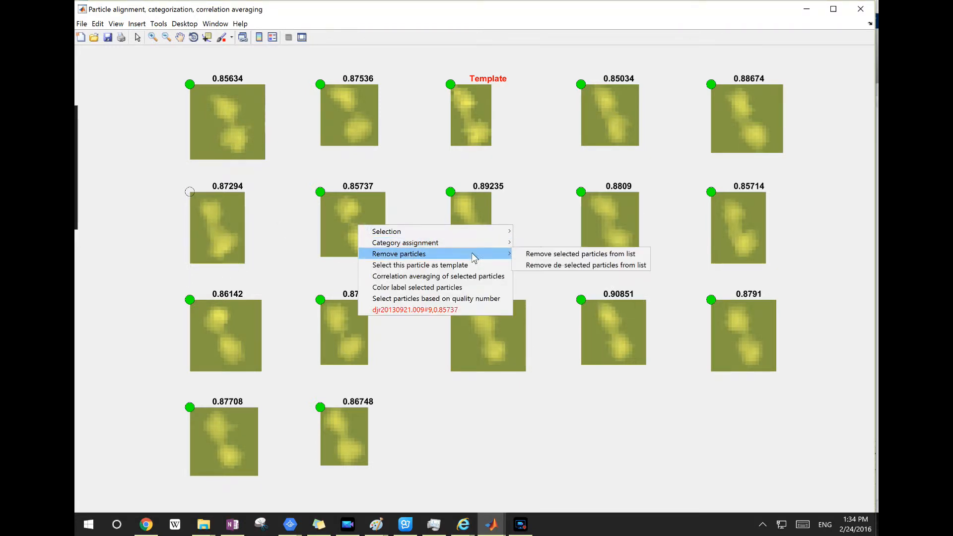
left_click(552, 263)
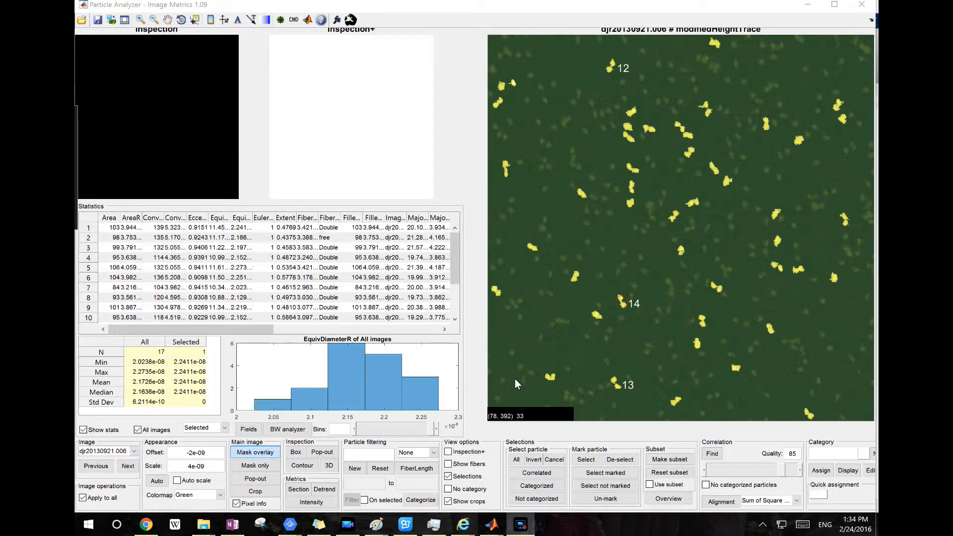
mouse_move(486, 522)
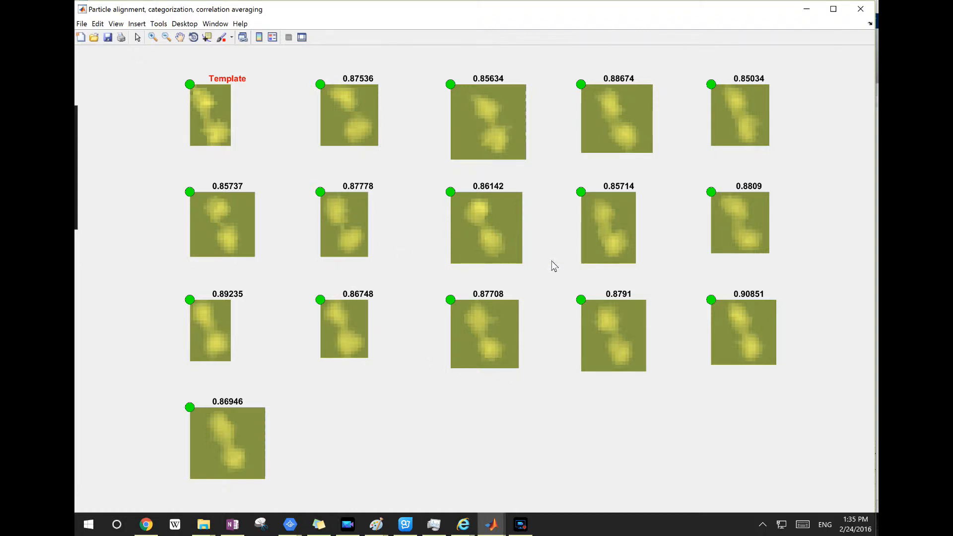
right_click(479, 229)
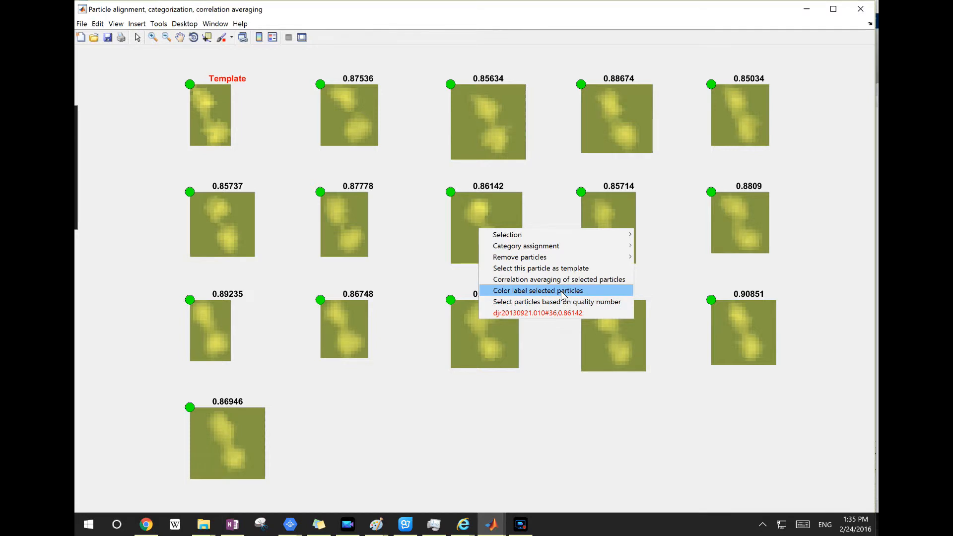
left_click(389, 258)
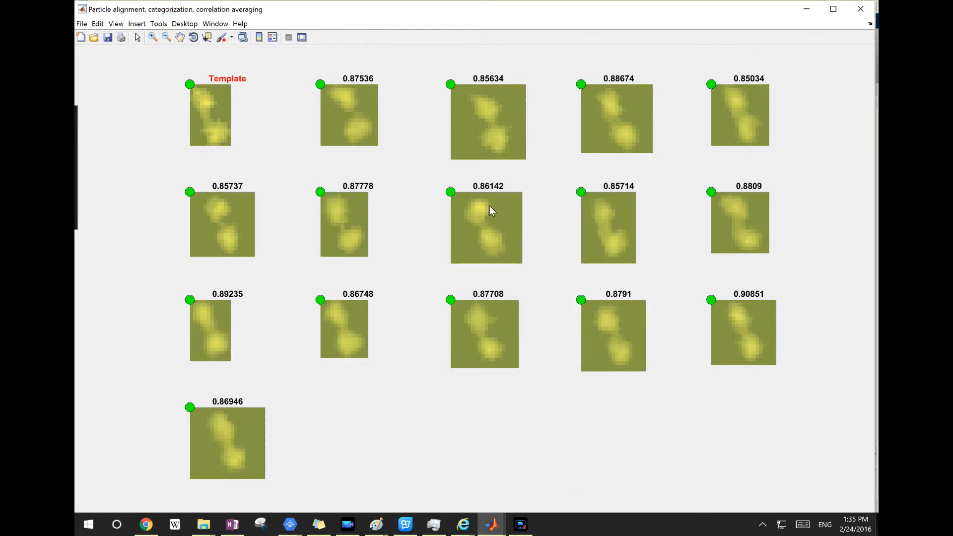
right_click(490, 222)
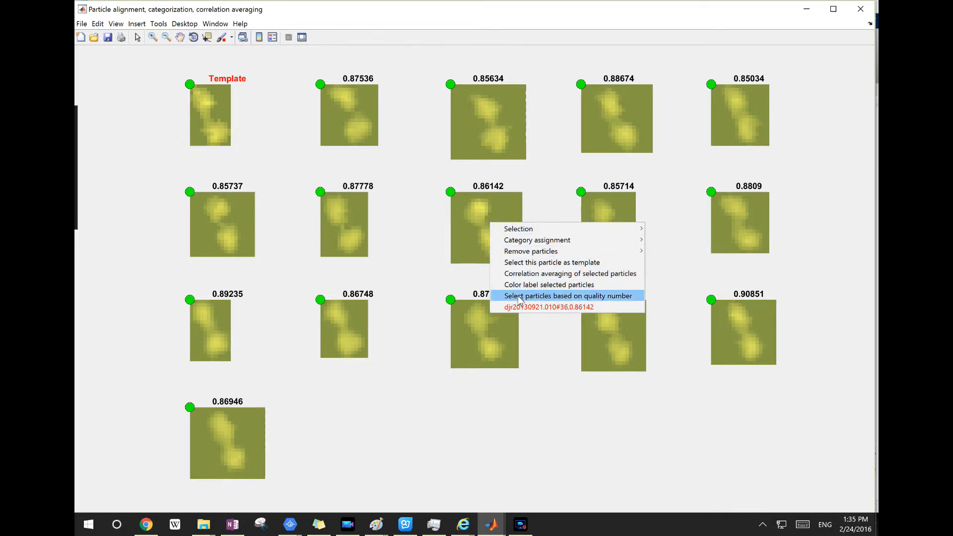
left_click(613, 297)
left_click(445, 208)
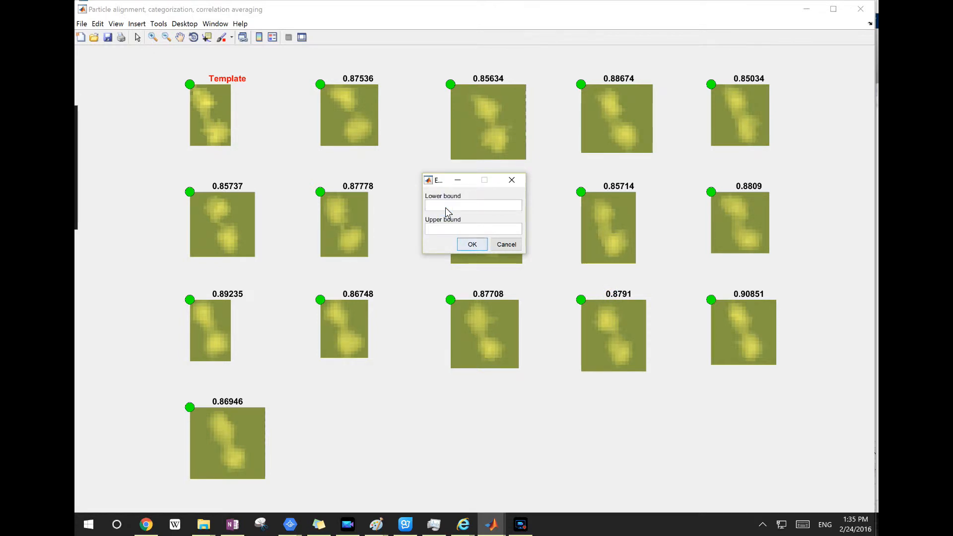
type("0.9")
left_click_drag(438, 179, 384, 403)
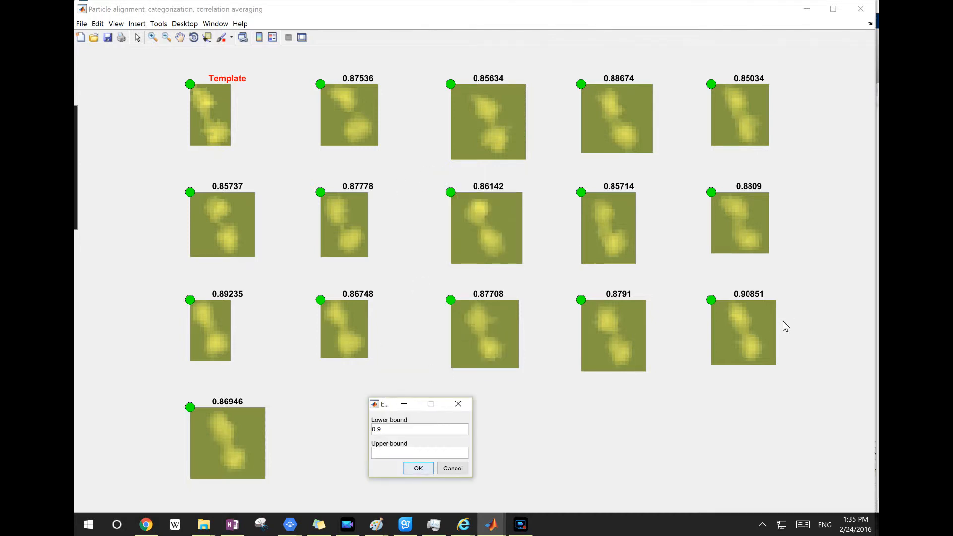
left_click(459, 468)
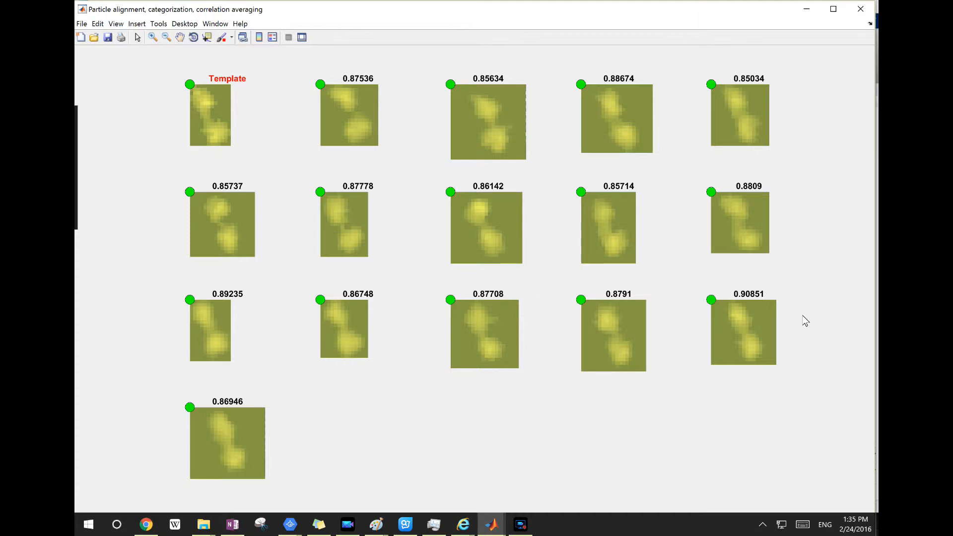
Set the particle with quality number 0.90851 as the new alignment template.
right_click(744, 323)
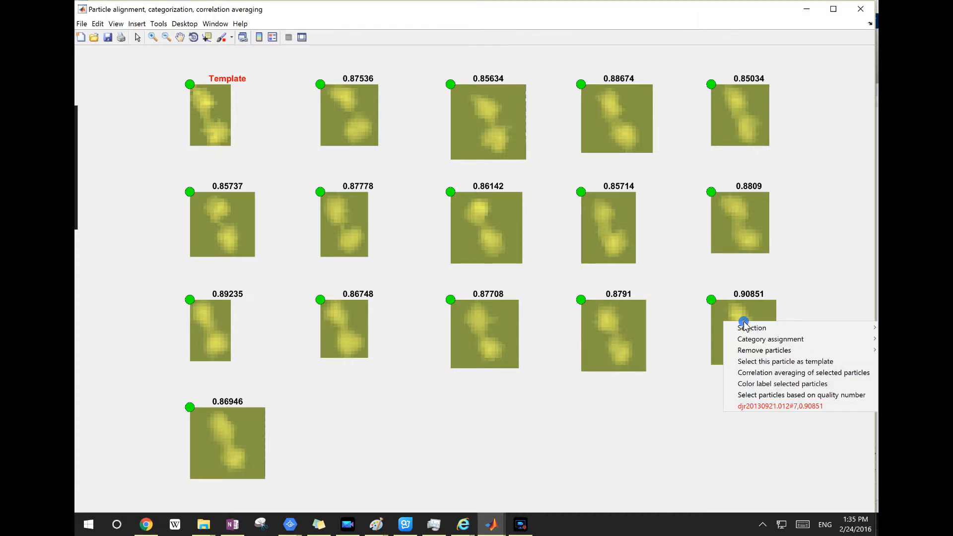
left_click(769, 366)
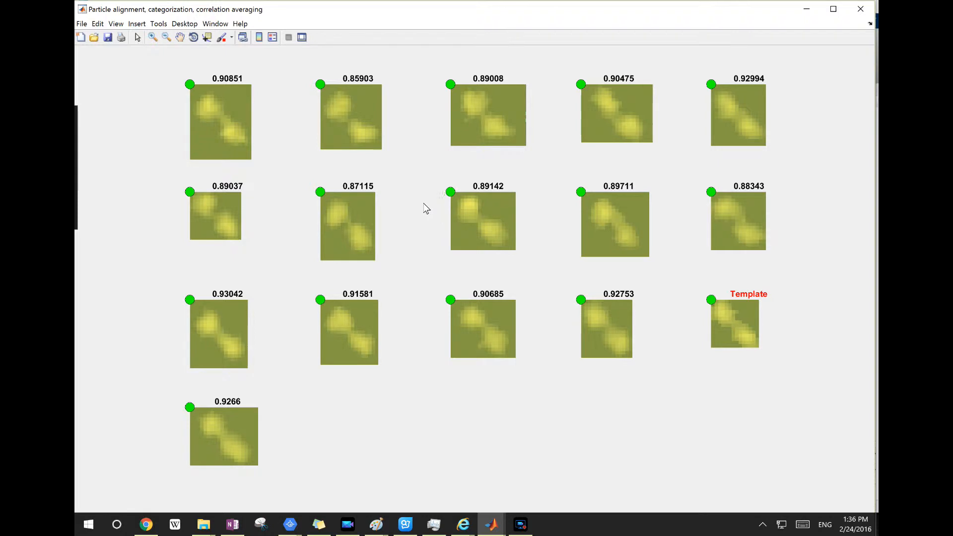
Select the aligned particles by quality number, using a lower bound of 0.9.
right_click(490, 321)
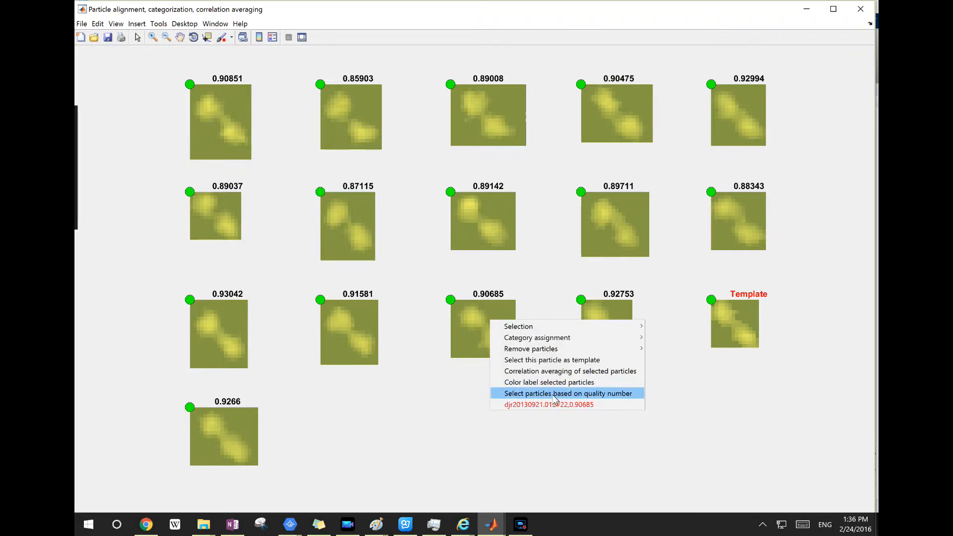
left_click(595, 397)
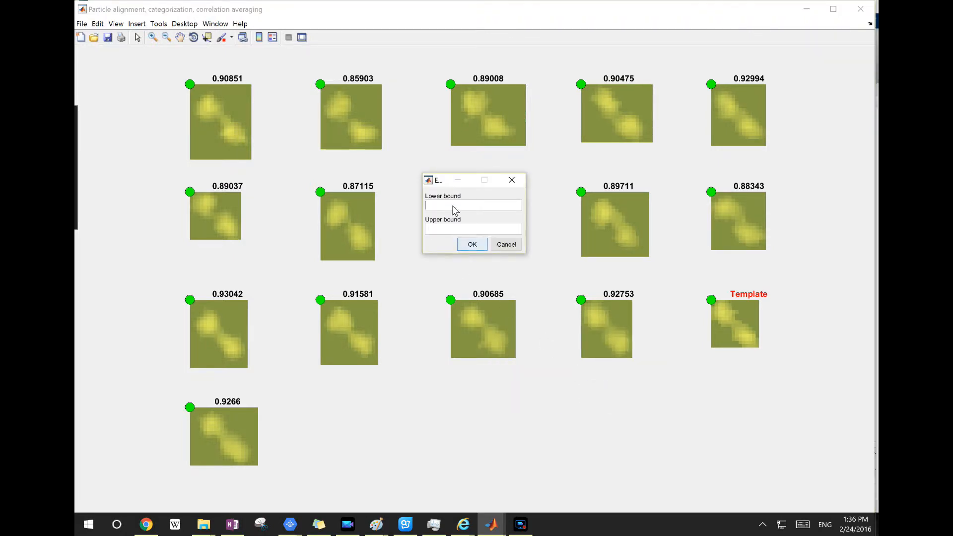
type("0.9")
left_click(477, 243)
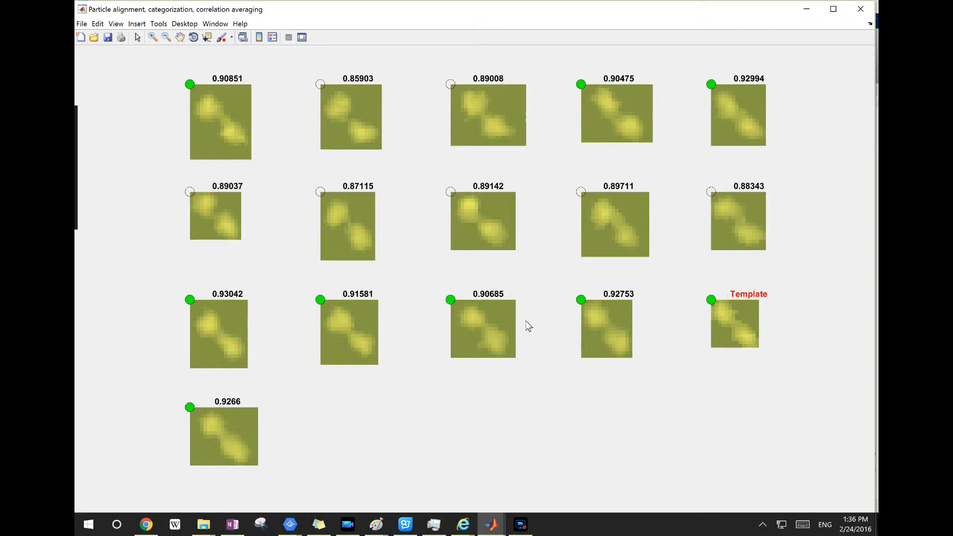
Color label the selected aligned particles in red.
right_click(495, 321)
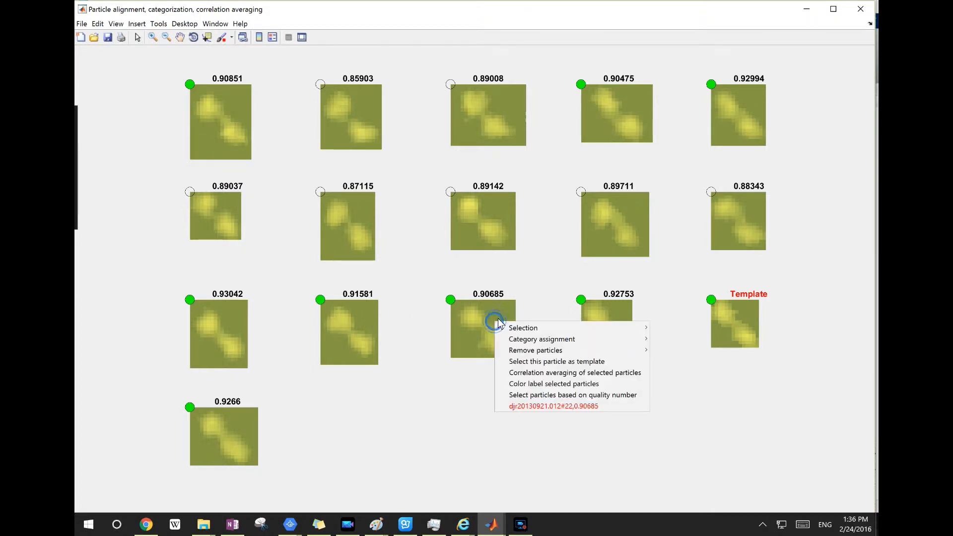
left_click(532, 391)
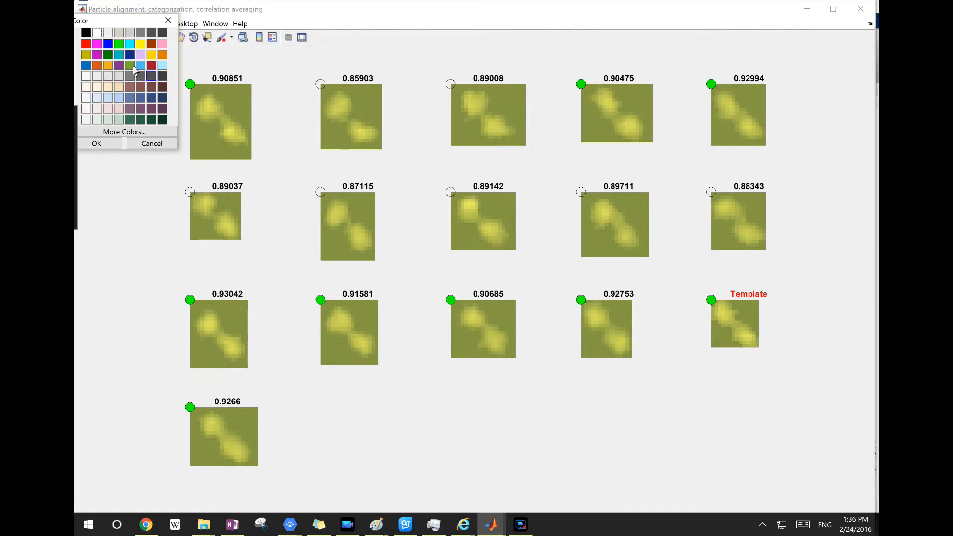
left_click(85, 46)
left_click(93, 143)
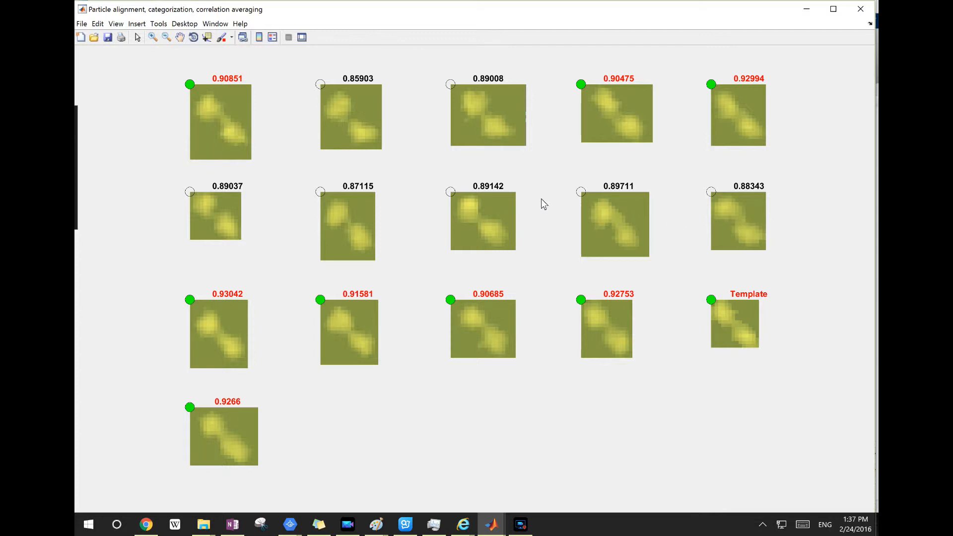
Add the particles with quality numbers 0.89008, 0.89037, 0.85903, 0.89142 and 0.87115 to the selection.
left_click(498, 106)
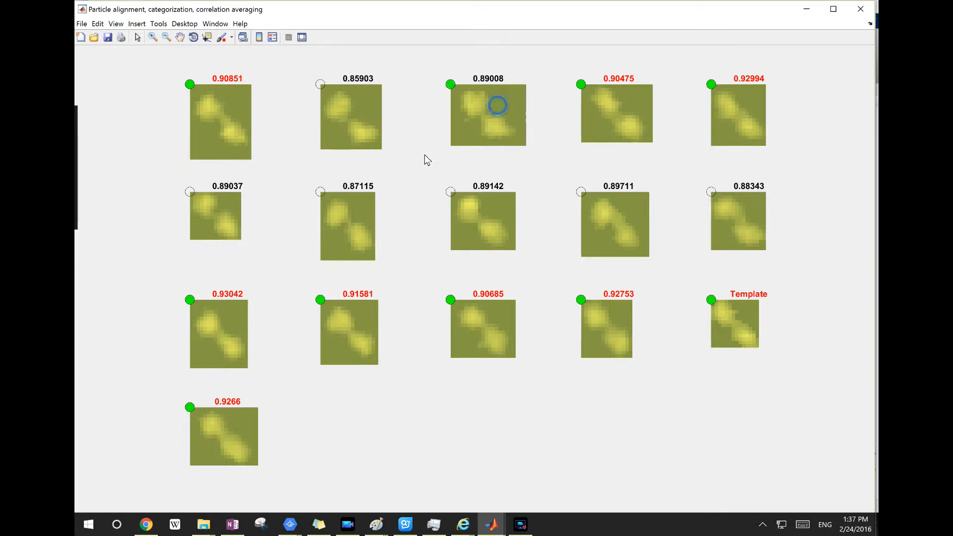
left_click(221, 225)
left_click(364, 128)
left_click(484, 235)
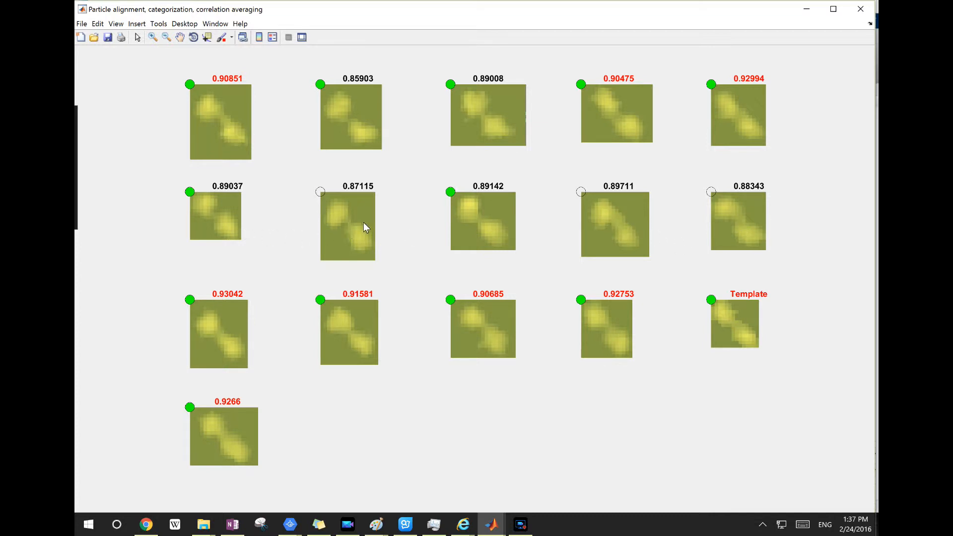
left_click(348, 217)
Run correlation averaging on the selected particles, compare the averaged image with the template image, and close the result.
right_click(476, 227)
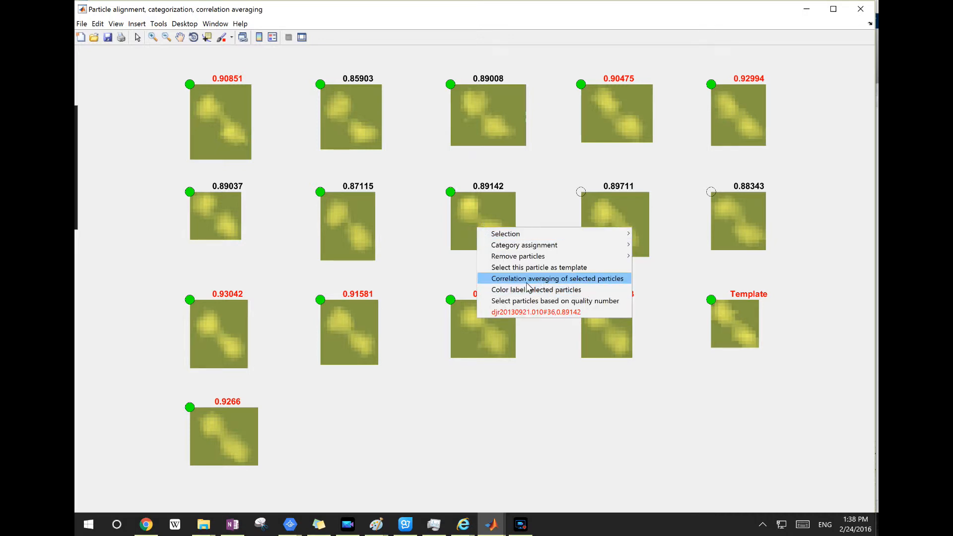
left_click(570, 280)
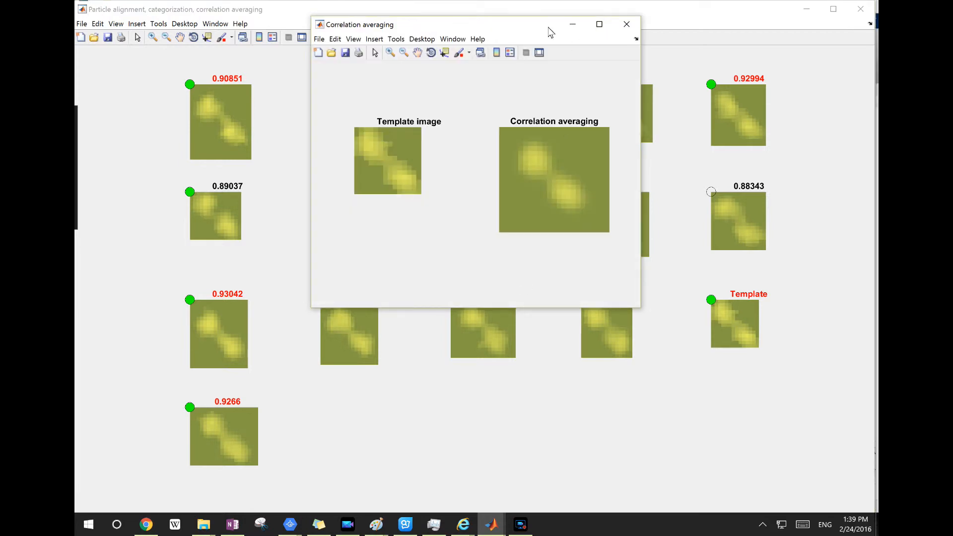
left_click_drag(532, 23, 629, 55)
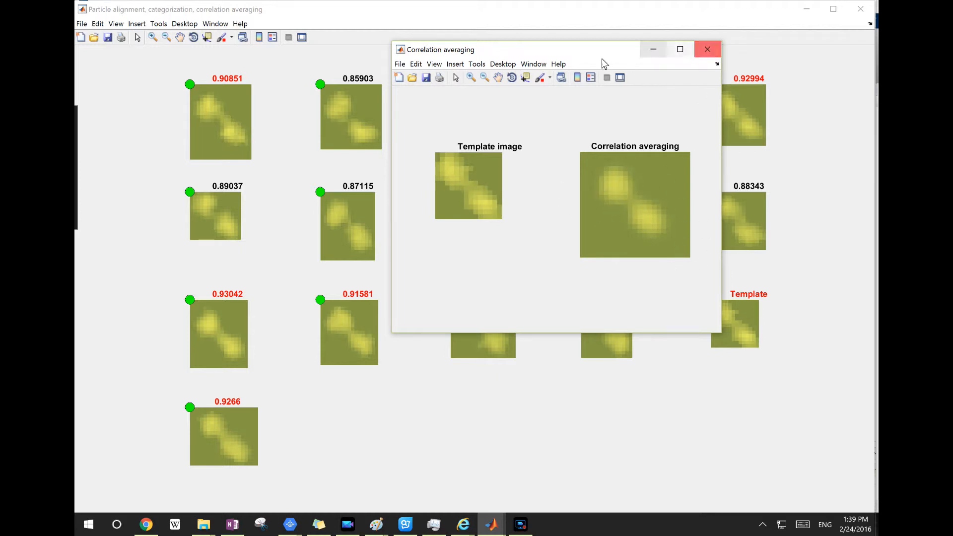
left_click_drag(597, 56, 526, 86)
left_click(637, 80)
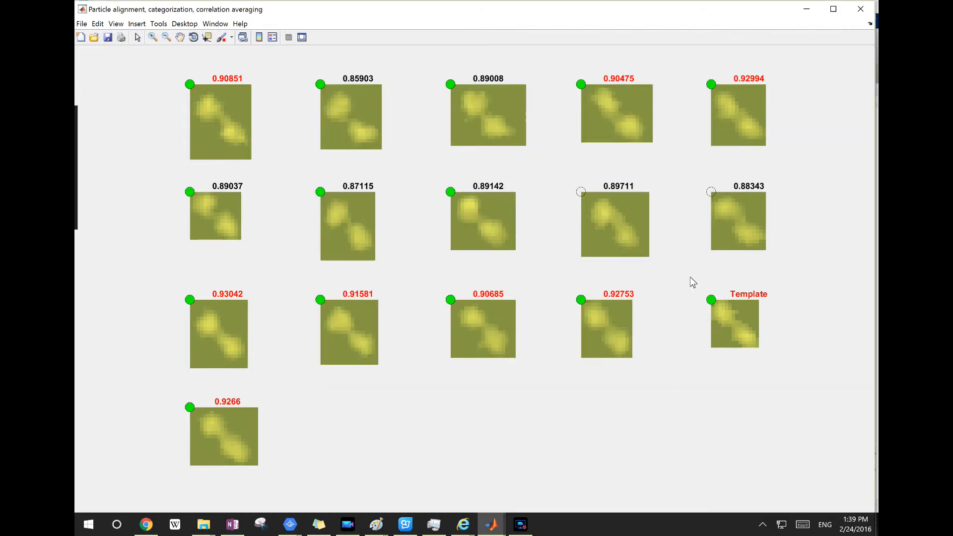
Open the particle overview of the unaligned crops and compare it with the aligned particles, leaving both windows minimized.
left_click(803, 15)
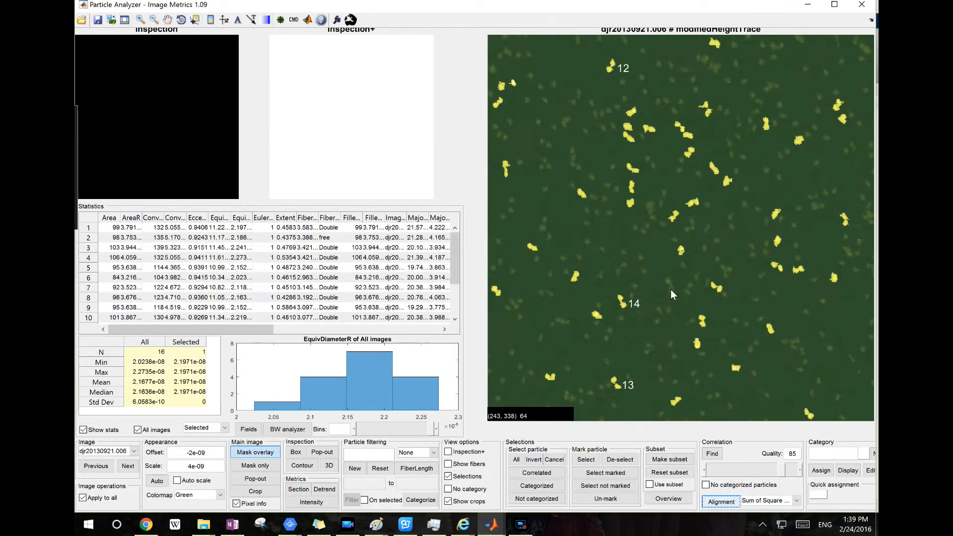
left_click(678, 500)
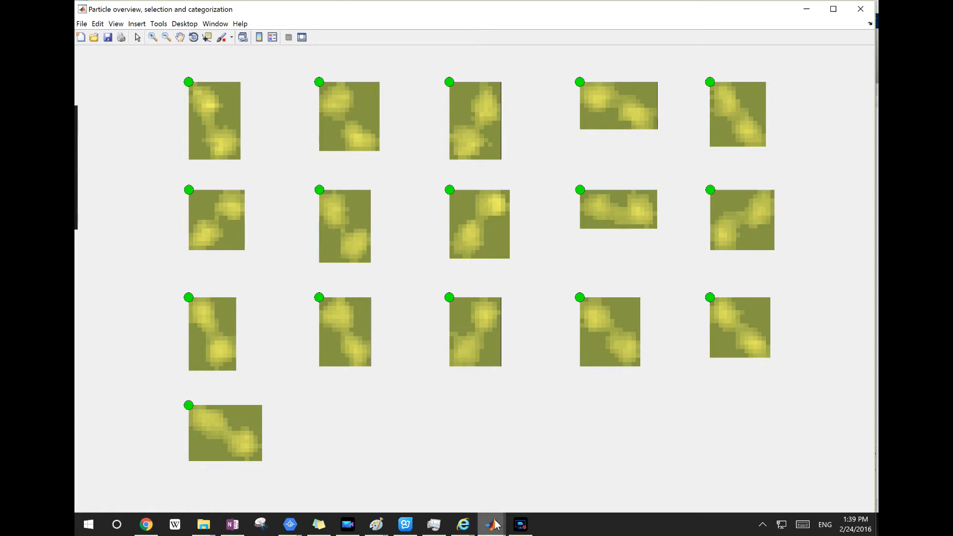
mouse_move(491, 524)
left_click(707, 476)
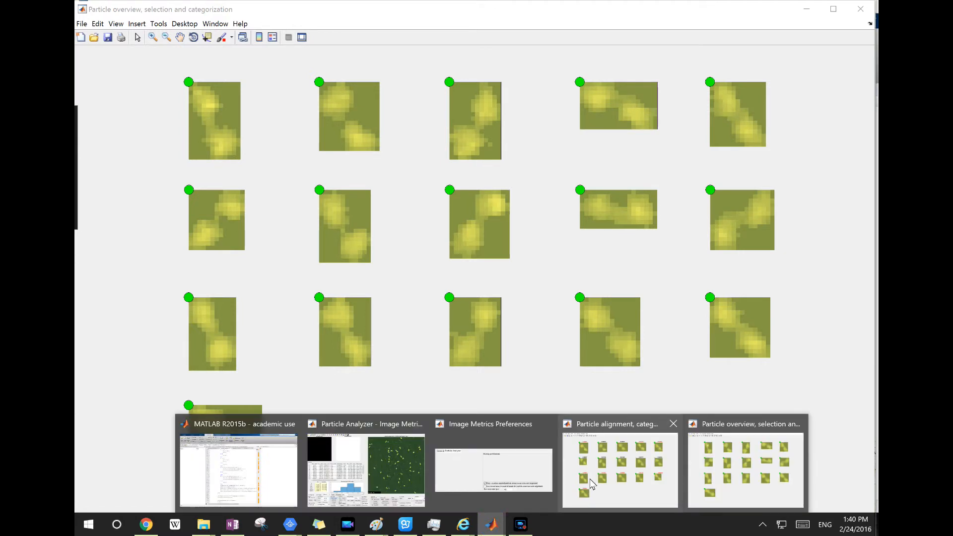
left_click(590, 478)
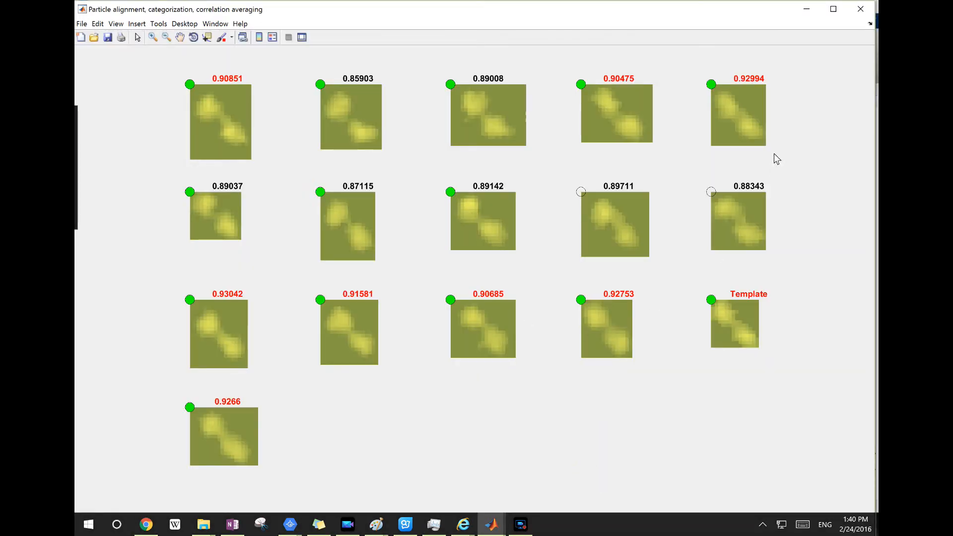
left_click(806, 10)
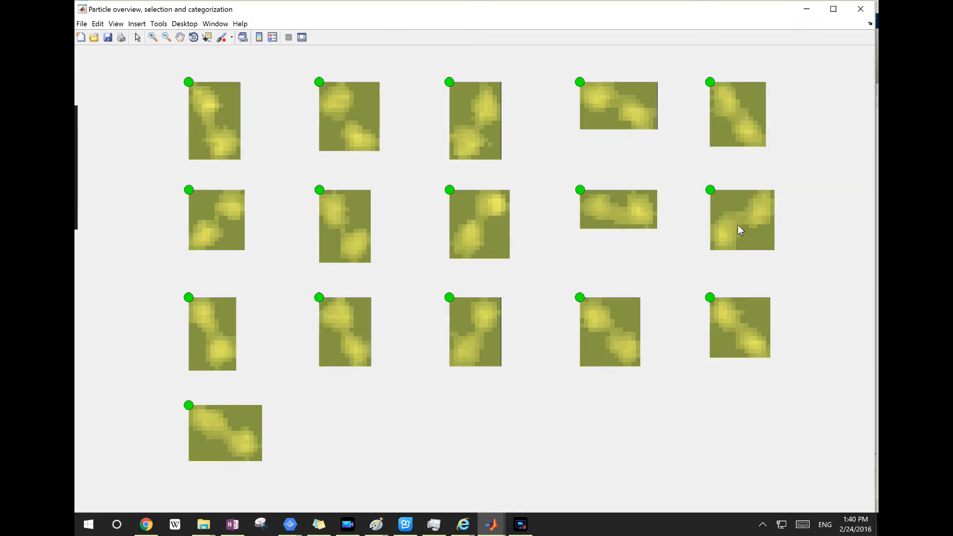
left_click(806, 9)
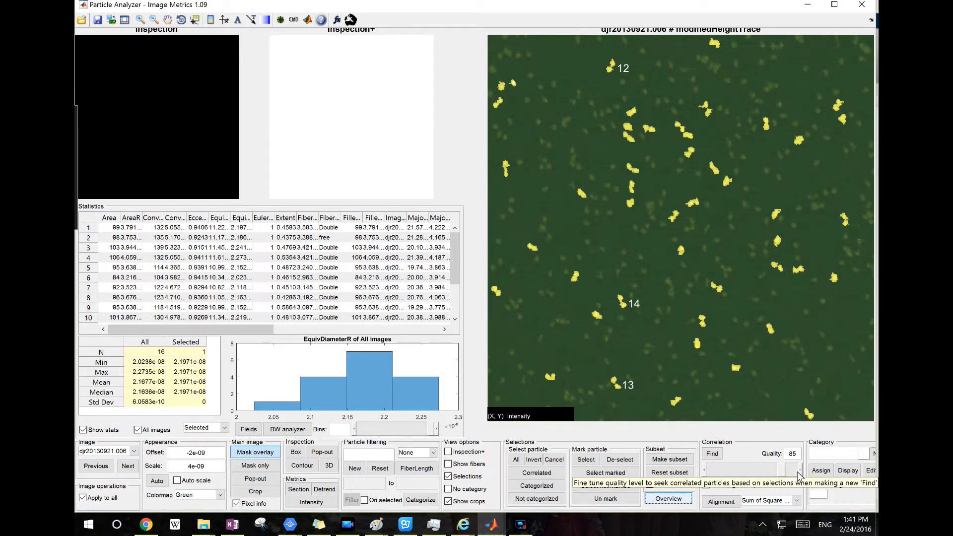
Raise the correlation quality threshold to 95 and lower it gradually to 86.
left_click(792, 472)
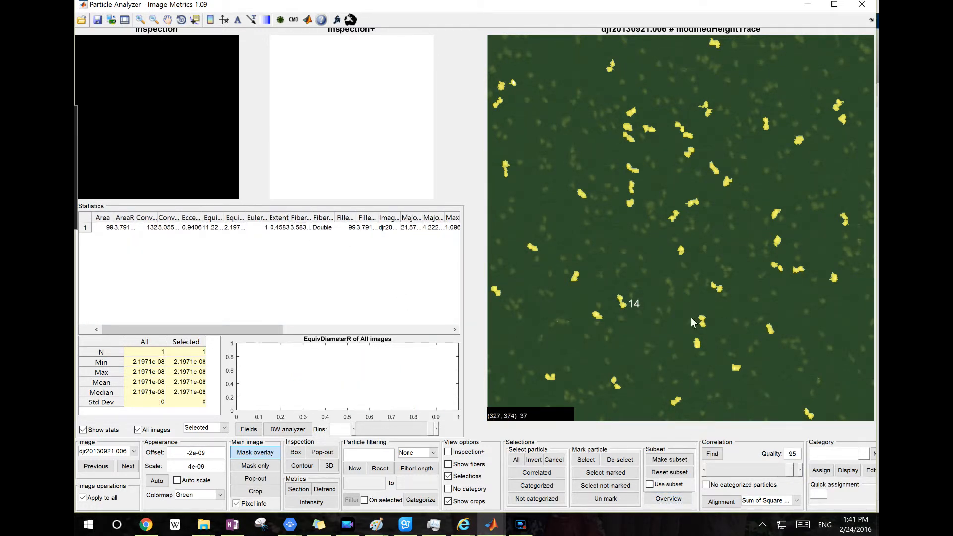
left_click(705, 471)
left_click(705, 471)
left_click(706, 471)
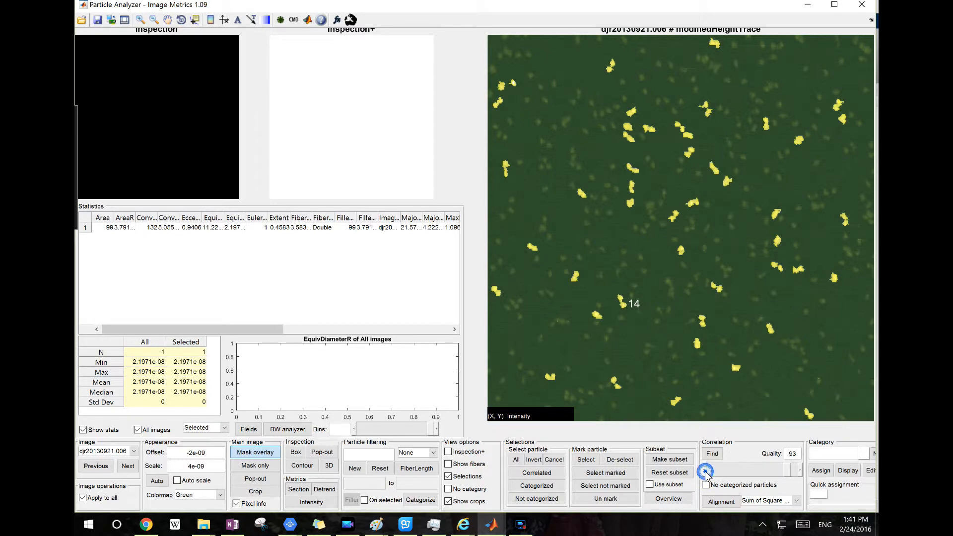
left_click(706, 471)
left_click(706, 471)
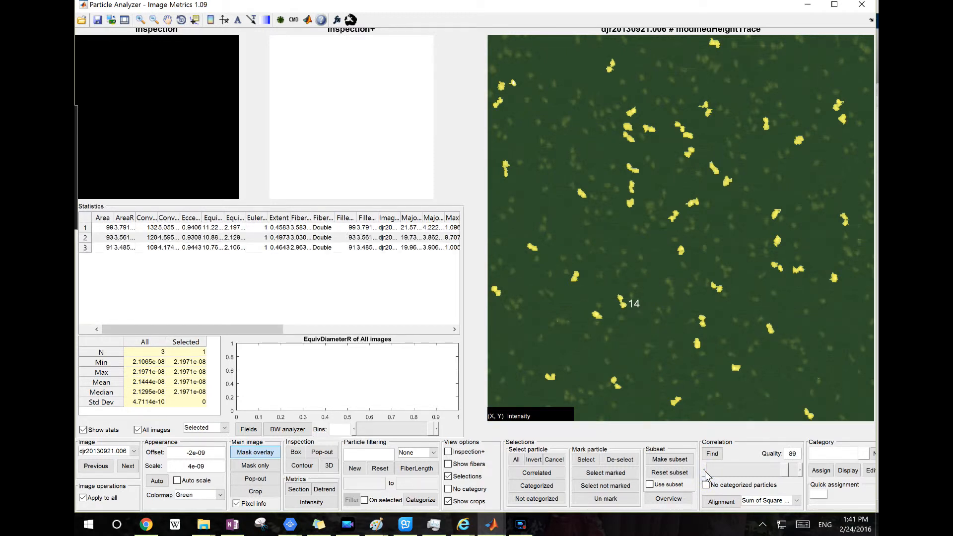
left_click(706, 471)
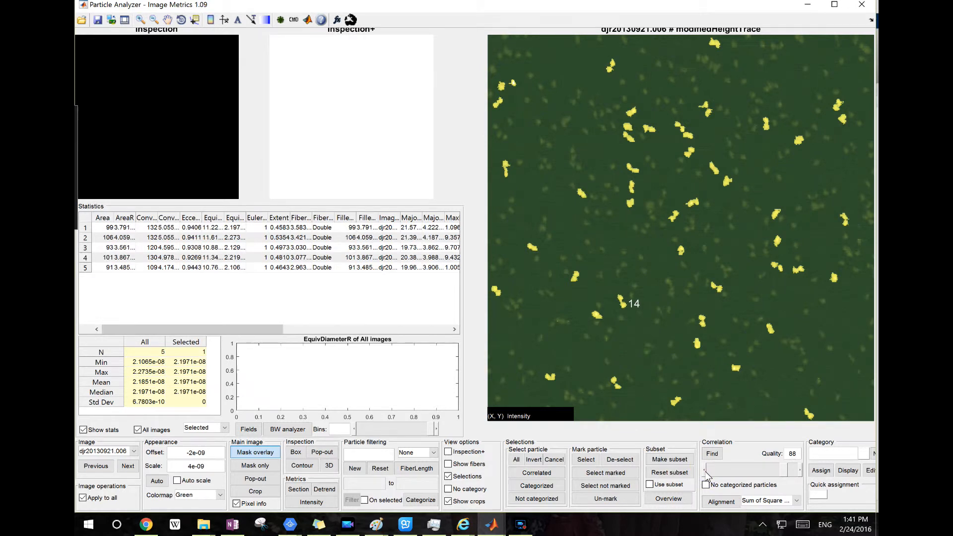
left_click(706, 471)
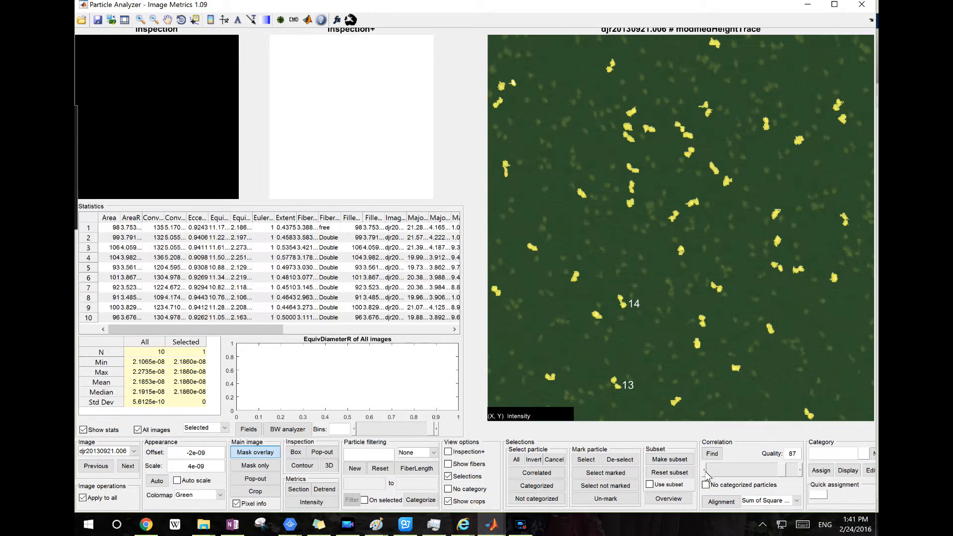
left_click(705, 472)
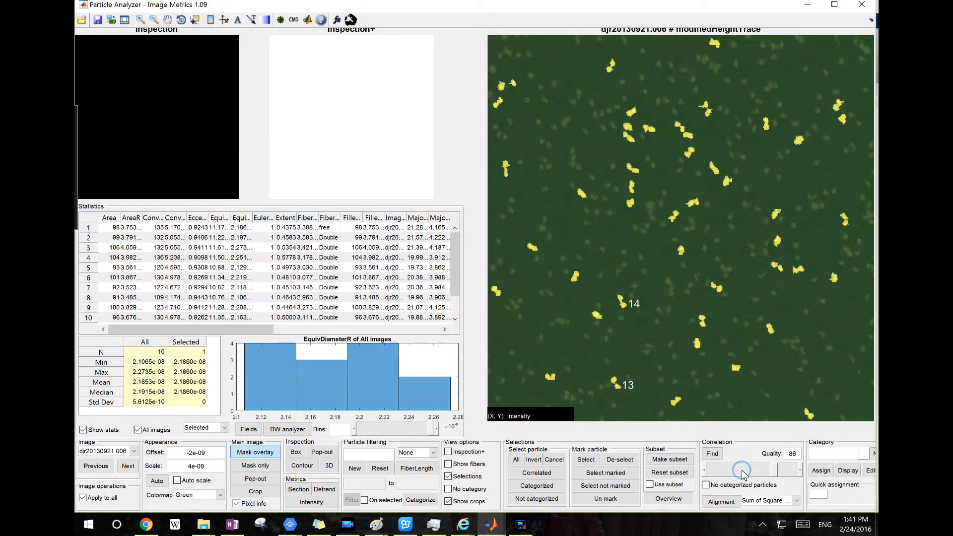
Lower the correlation quality threshold to 76 and plot the EulerNumber distribution of all images.
left_click(788, 468)
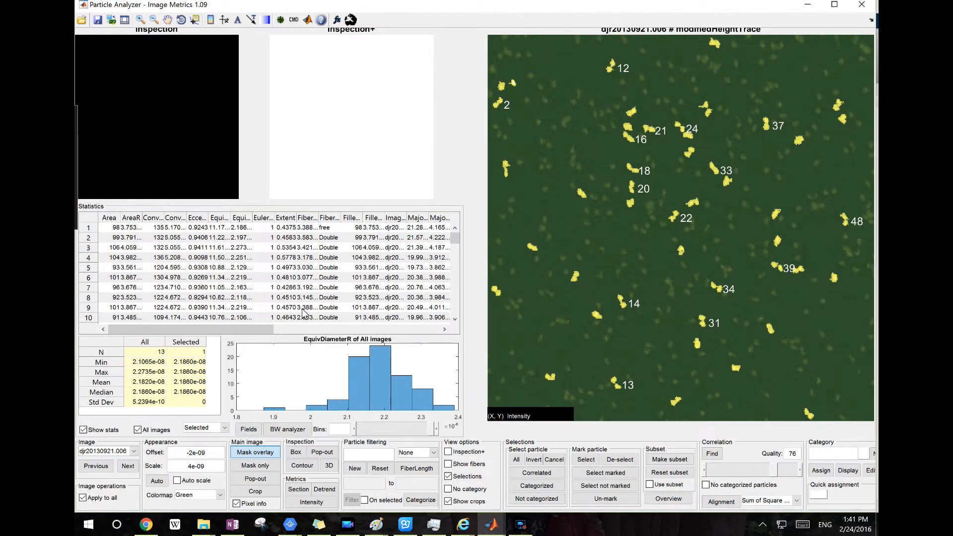
left_click(263, 267)
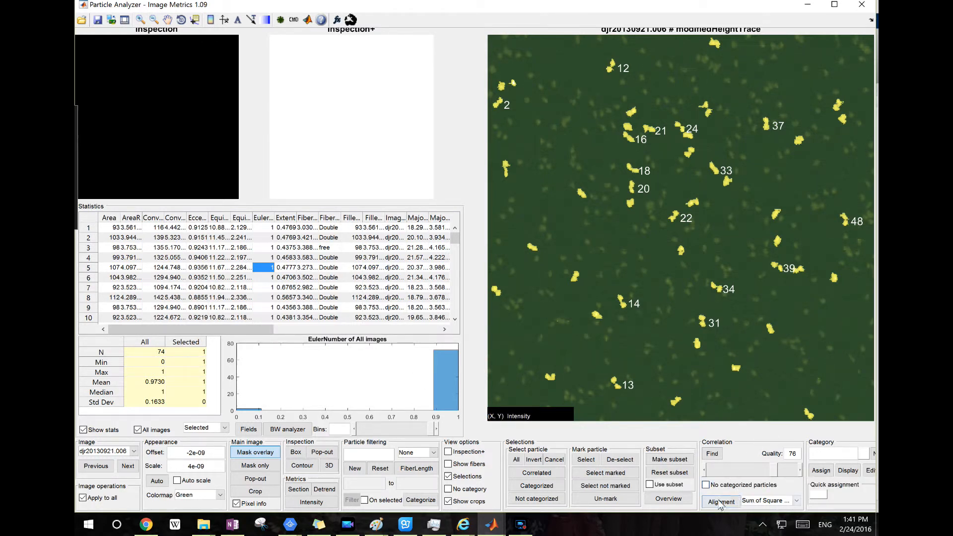
Toggle the correlation option for excluding categorized particles, and examine the category assignment options in the particle overview.
mouse_move(492, 524)
left_click(730, 487)
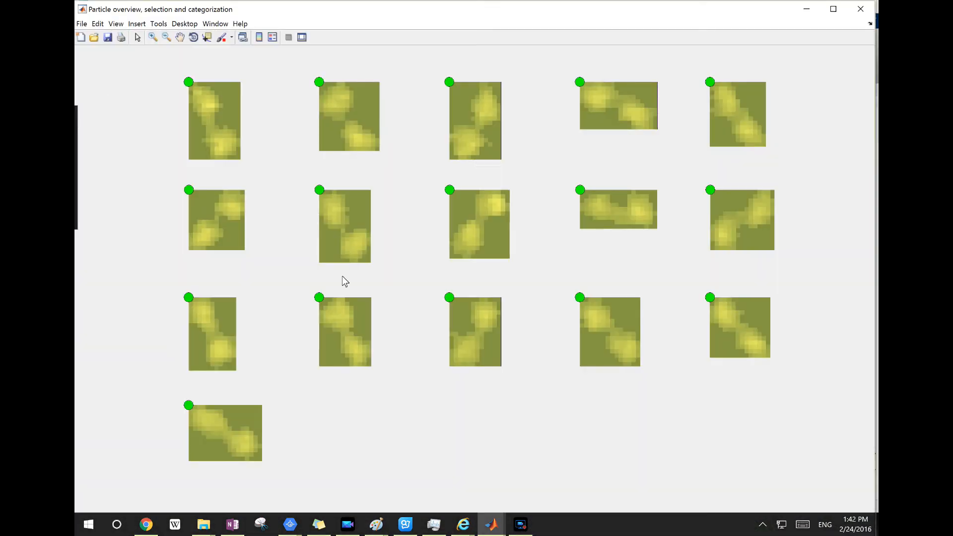
left_click(807, 10)
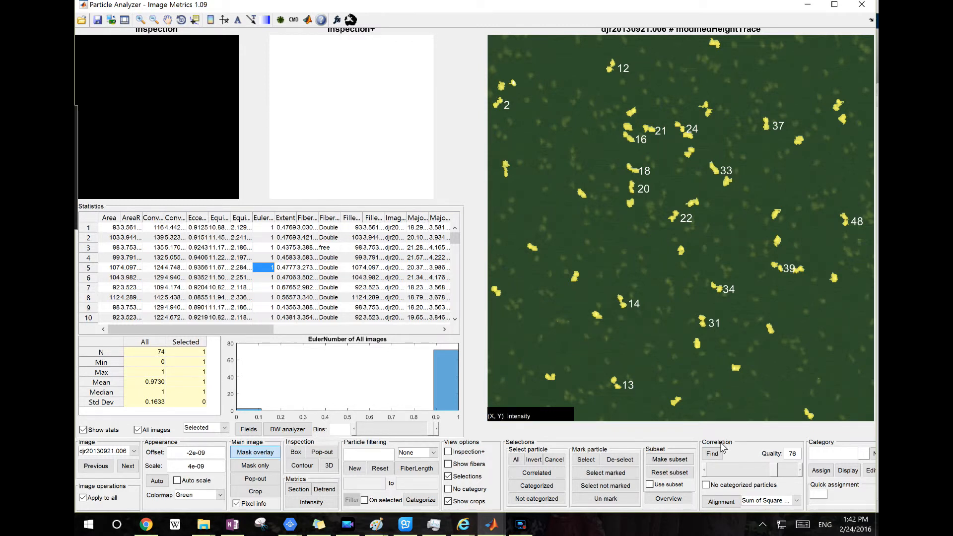
left_click(717, 486)
mouse_move(492, 524)
left_click(747, 493)
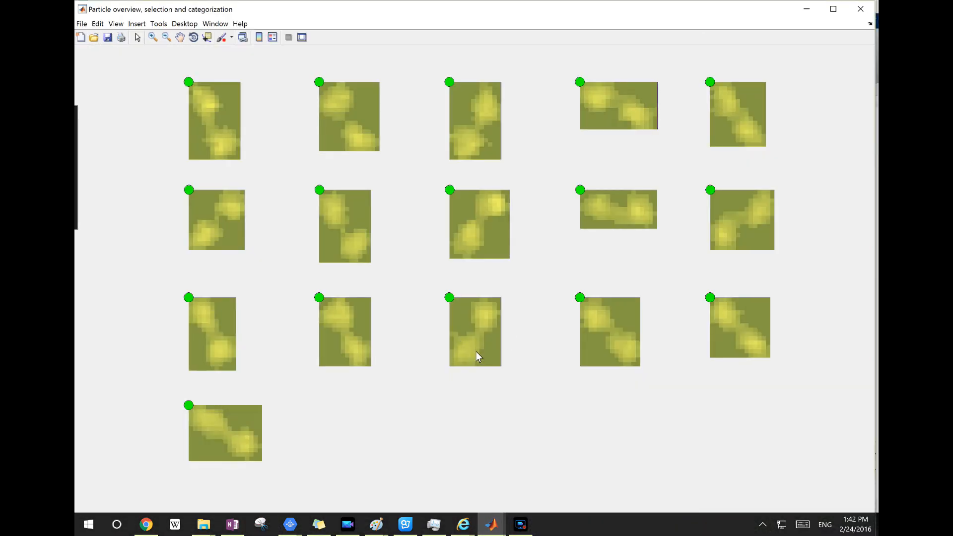
right_click(480, 343)
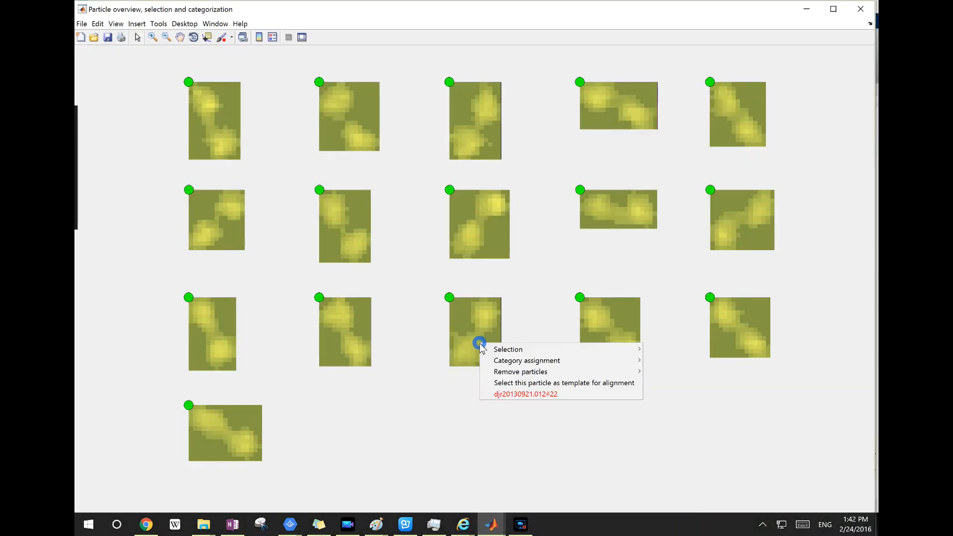
mouse_move(602, 366)
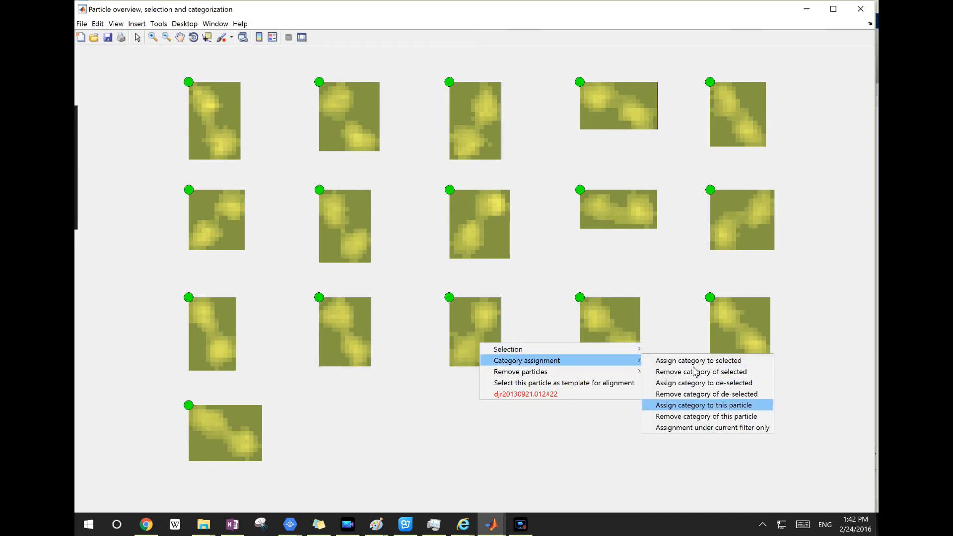
left_click(532, 460)
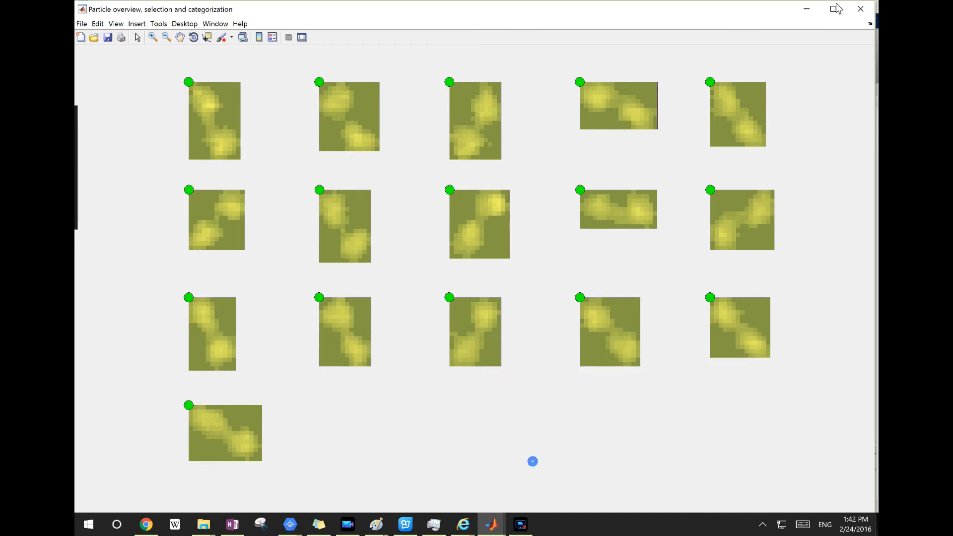
left_click(798, 13)
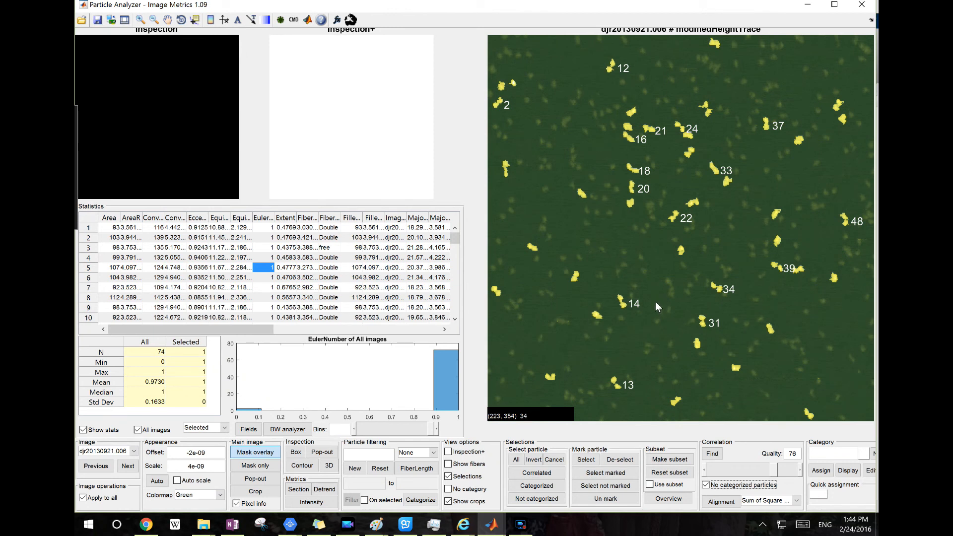
Cancel the current particle selection and select only particle 9 in the main image.
left_click(561, 459)
left_click(577, 276)
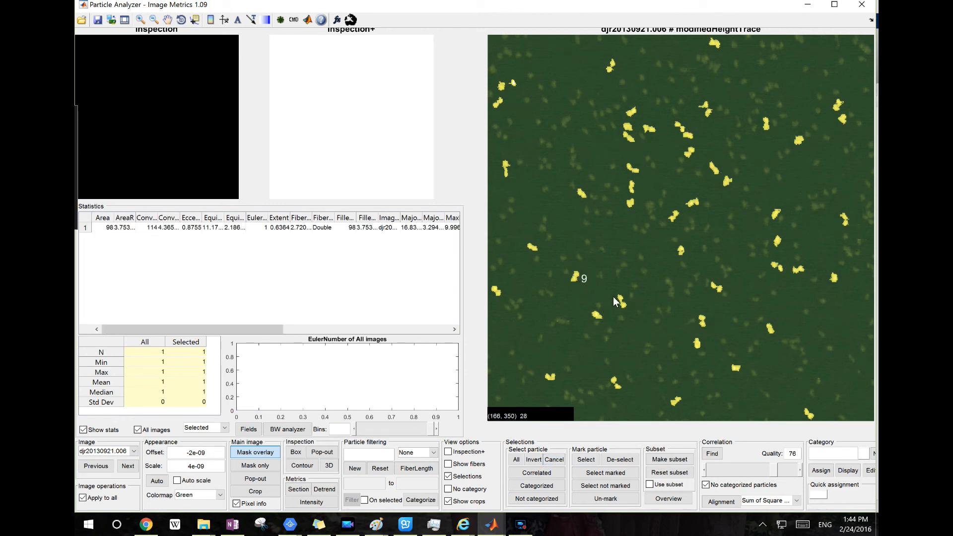